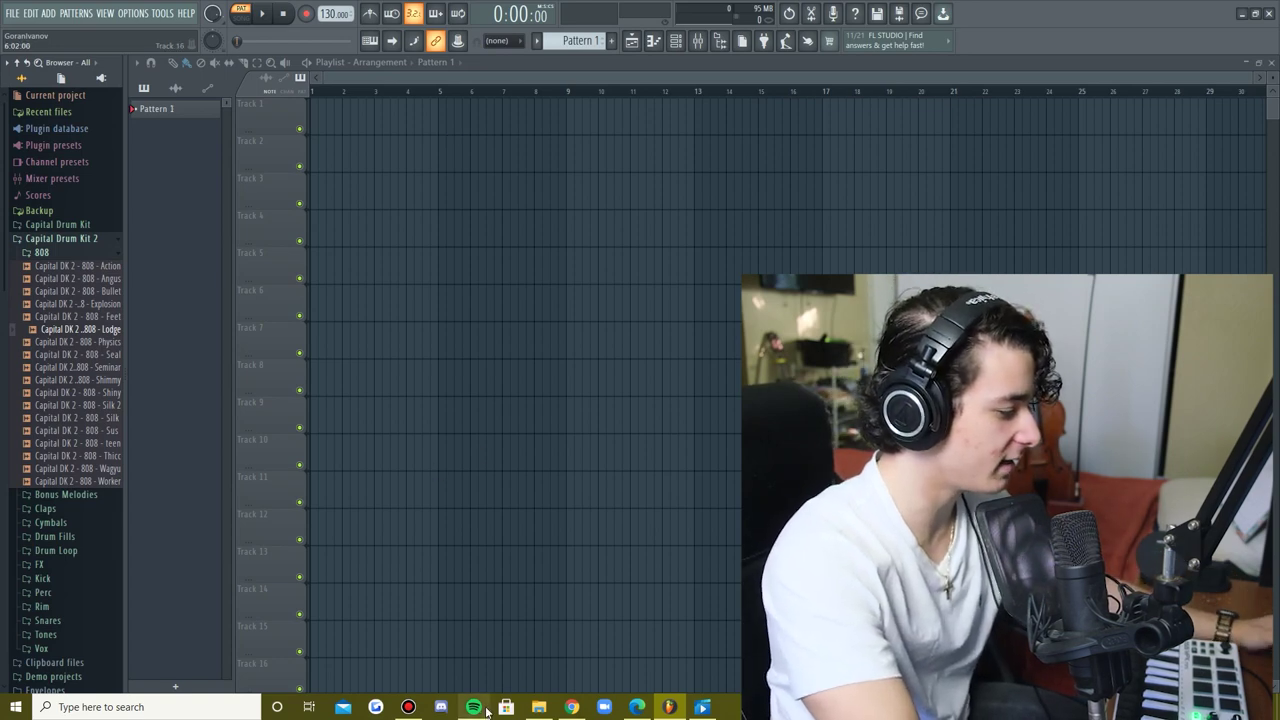
Step: Switch to Spotify, play 34+35 by Ariana Grande from Liked Songs, and return to FL Studio
left_click(475, 707)
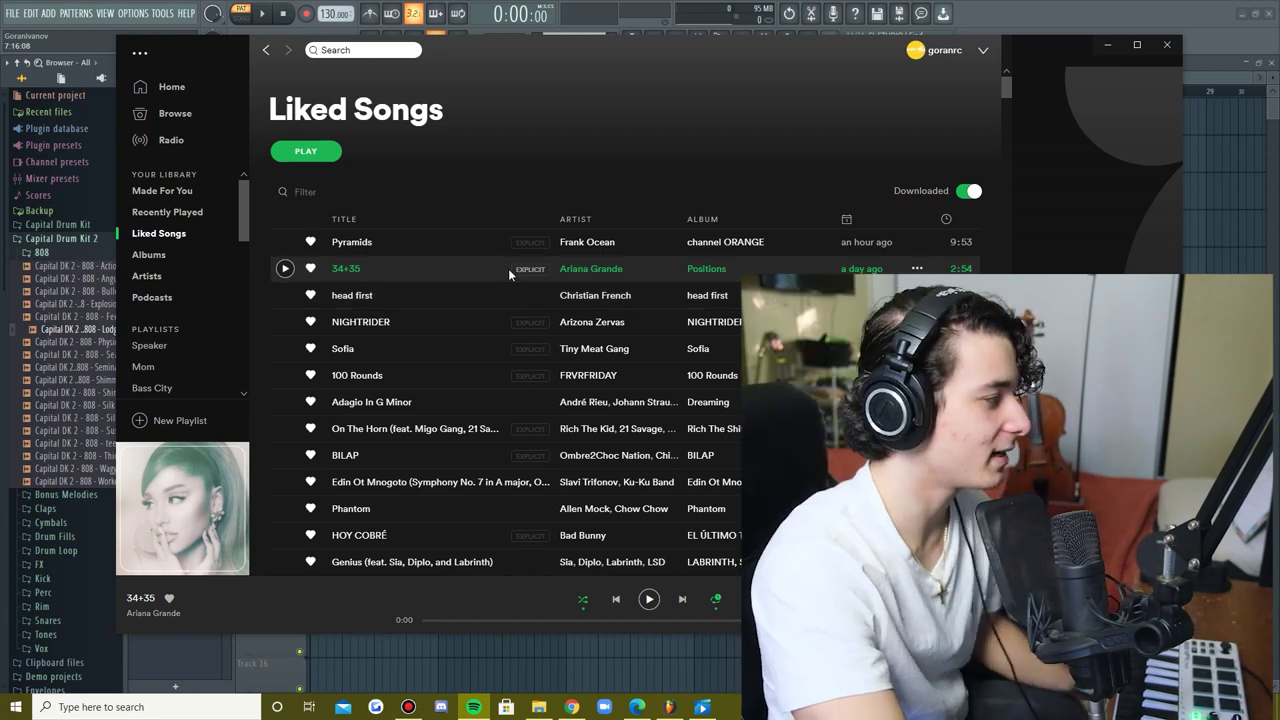
left_click(508, 268)
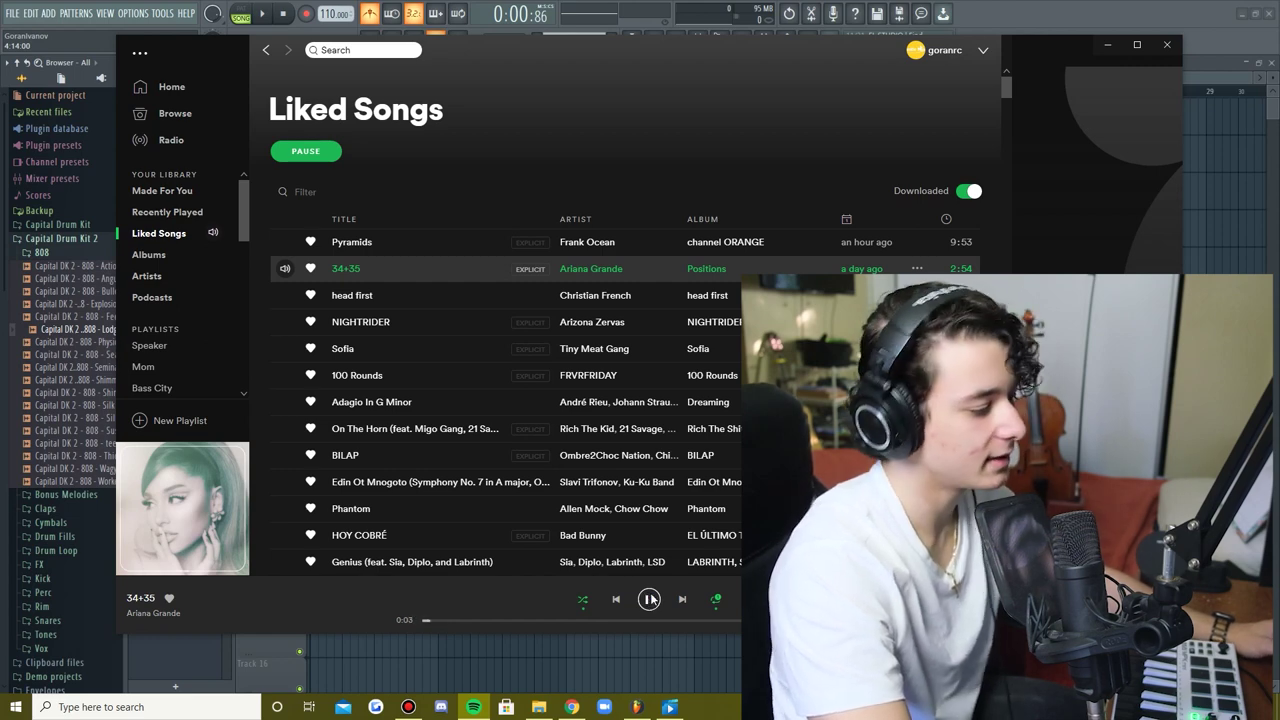
key("alt+Tab")
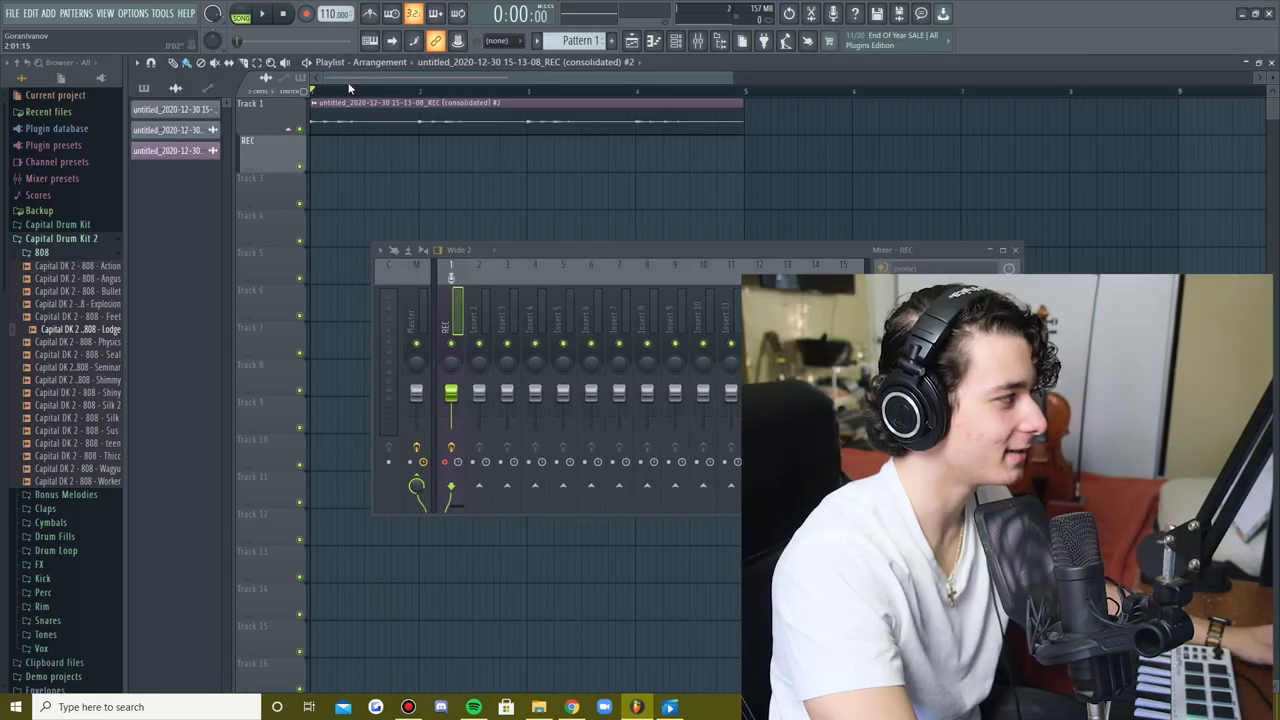
Step: Play back the recorded audio clip on Track 1, stop playback and put the mixer away
key("space")
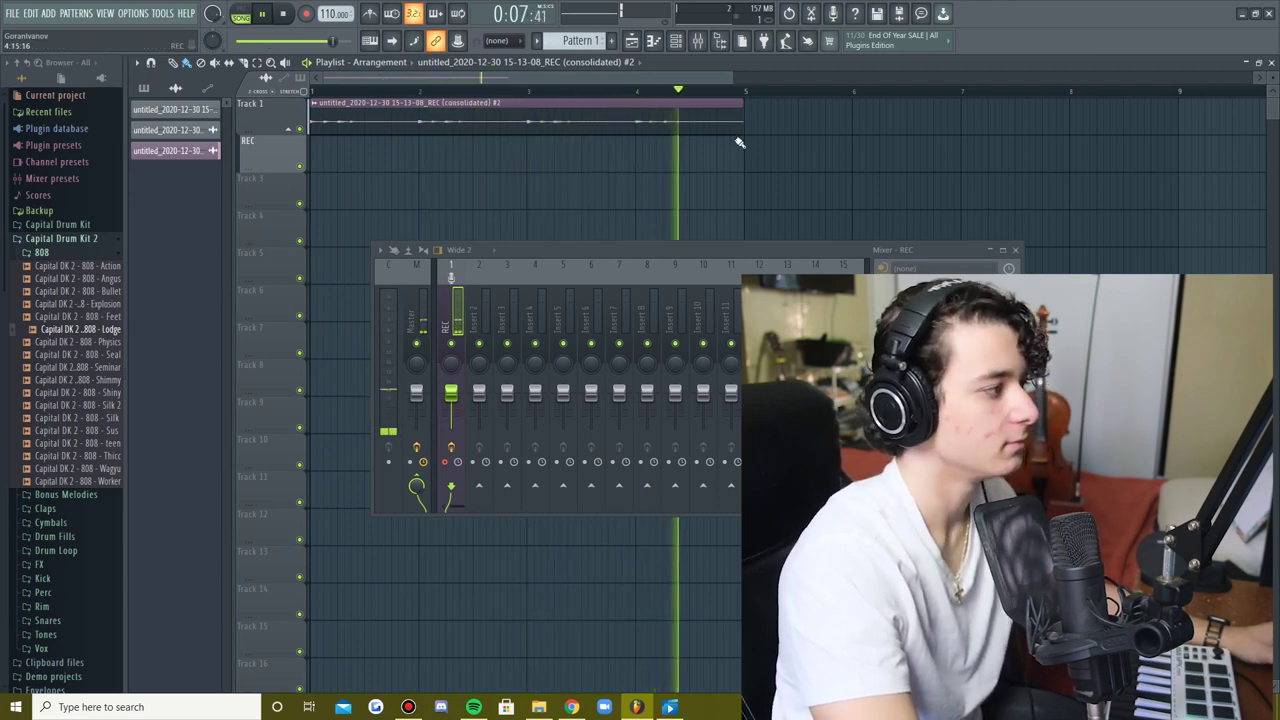
key("space")
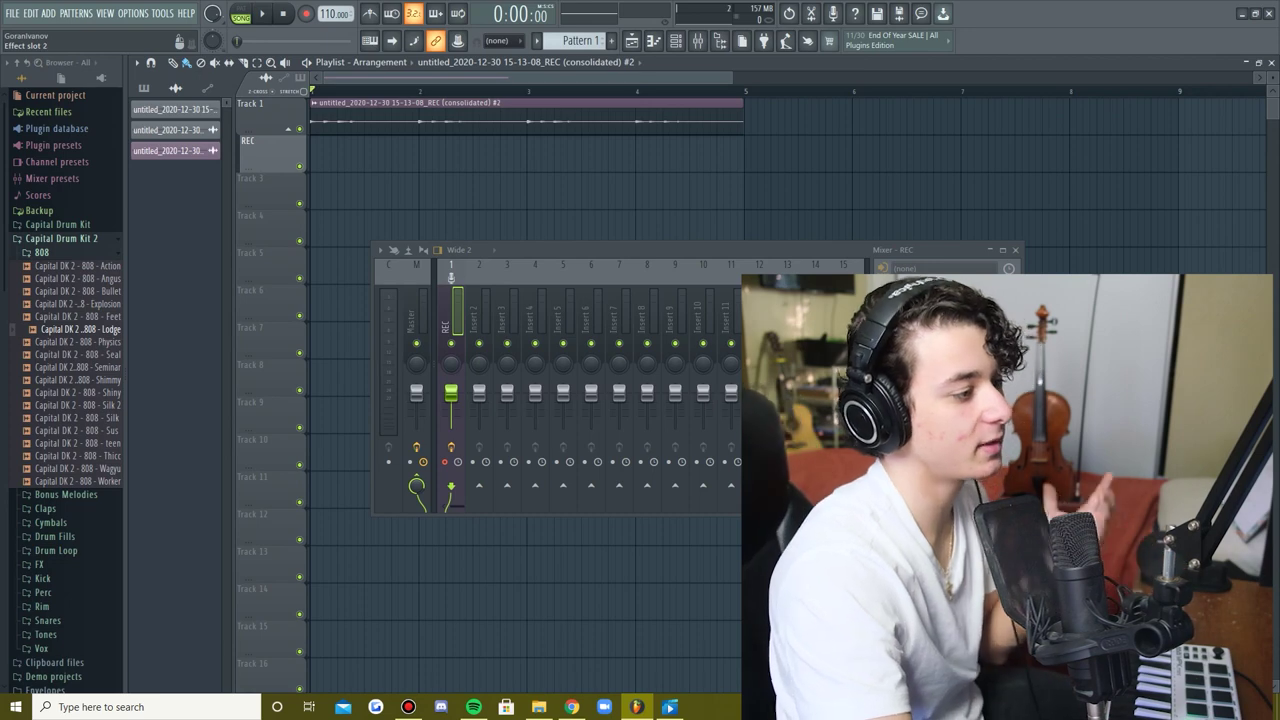
left_click(989, 251)
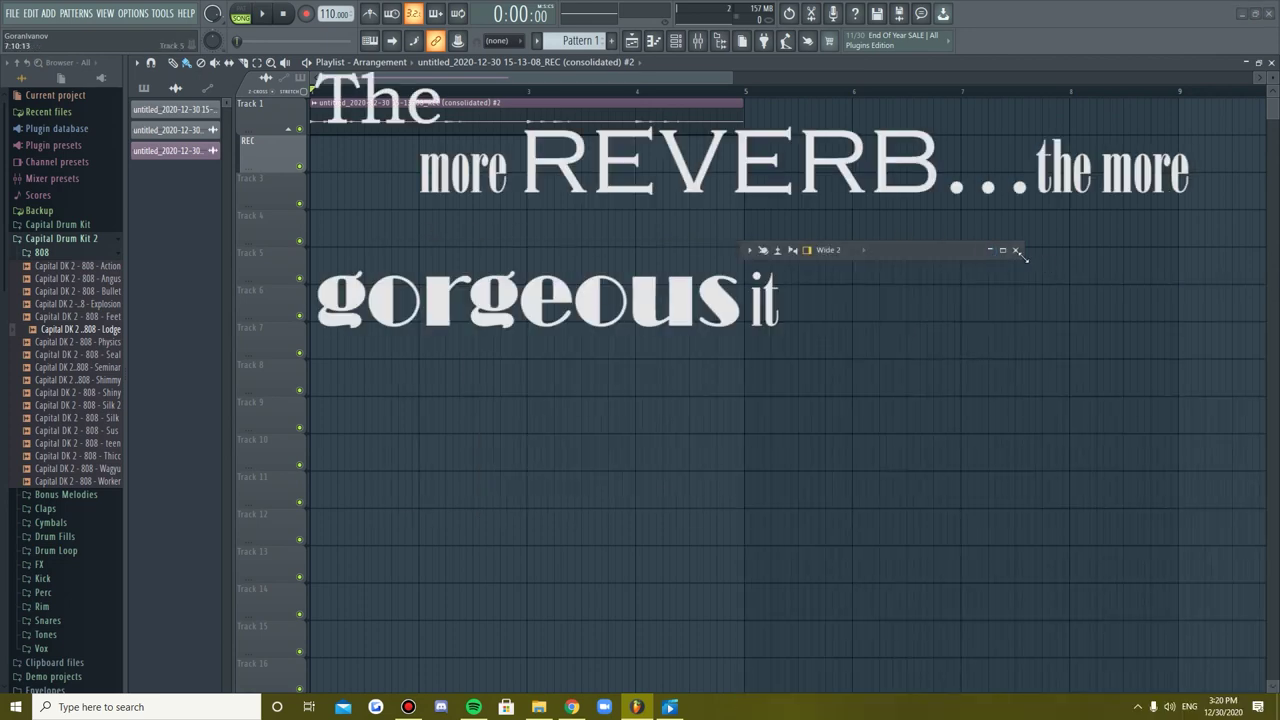
Step: Listen to the opening of 34+35 in Spotify, rewind it to the start, and return to FL Studio
key("alt+Tab")
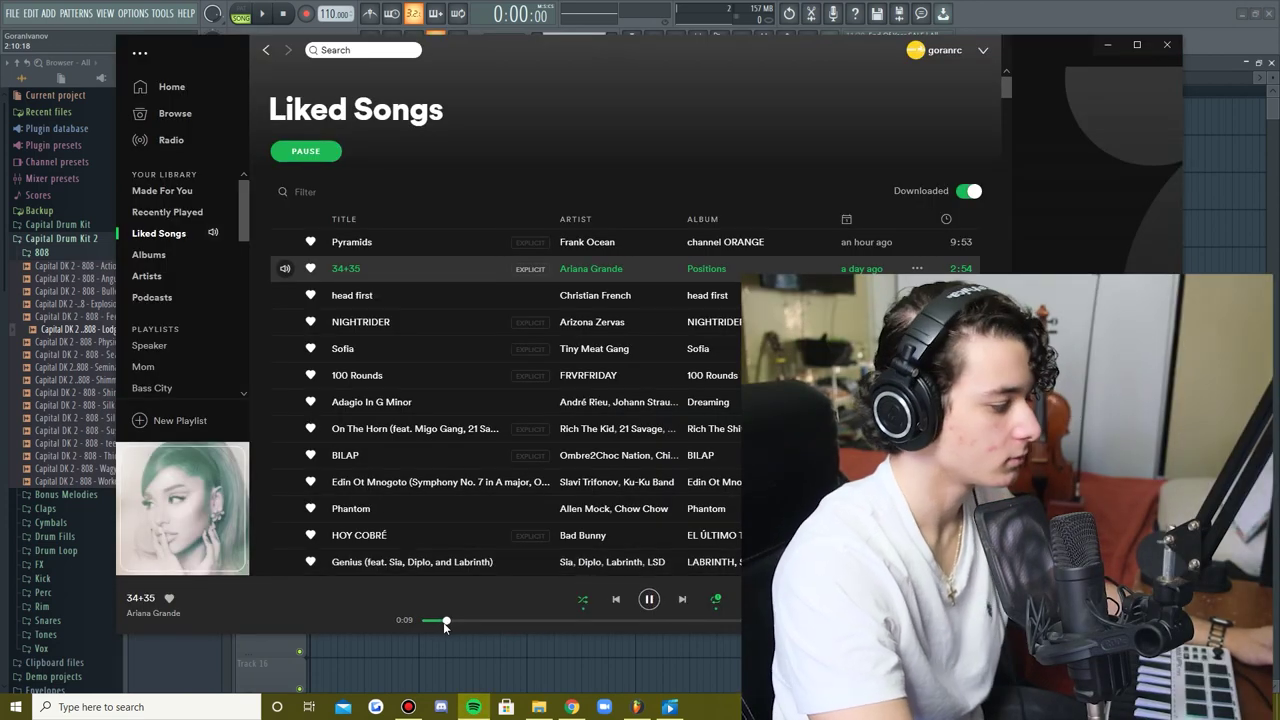
key("space")
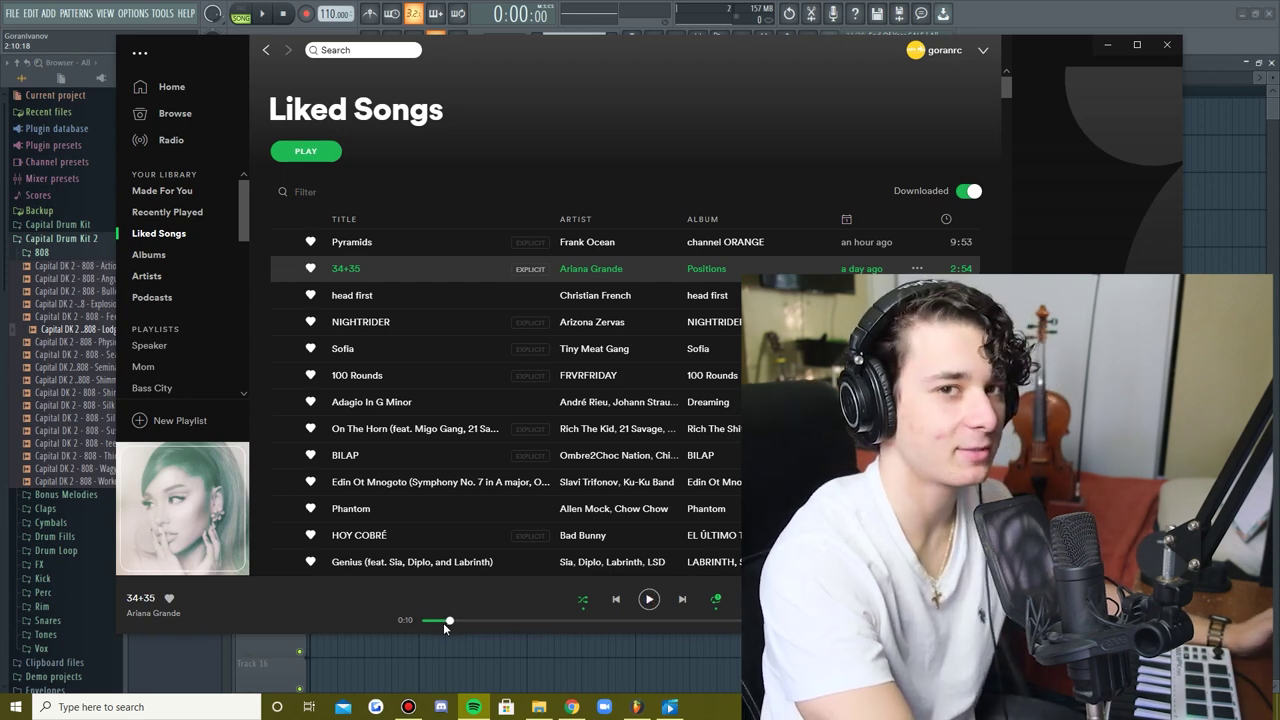
left_click(433, 621)
left_click_drag(422, 633, 422, 627)
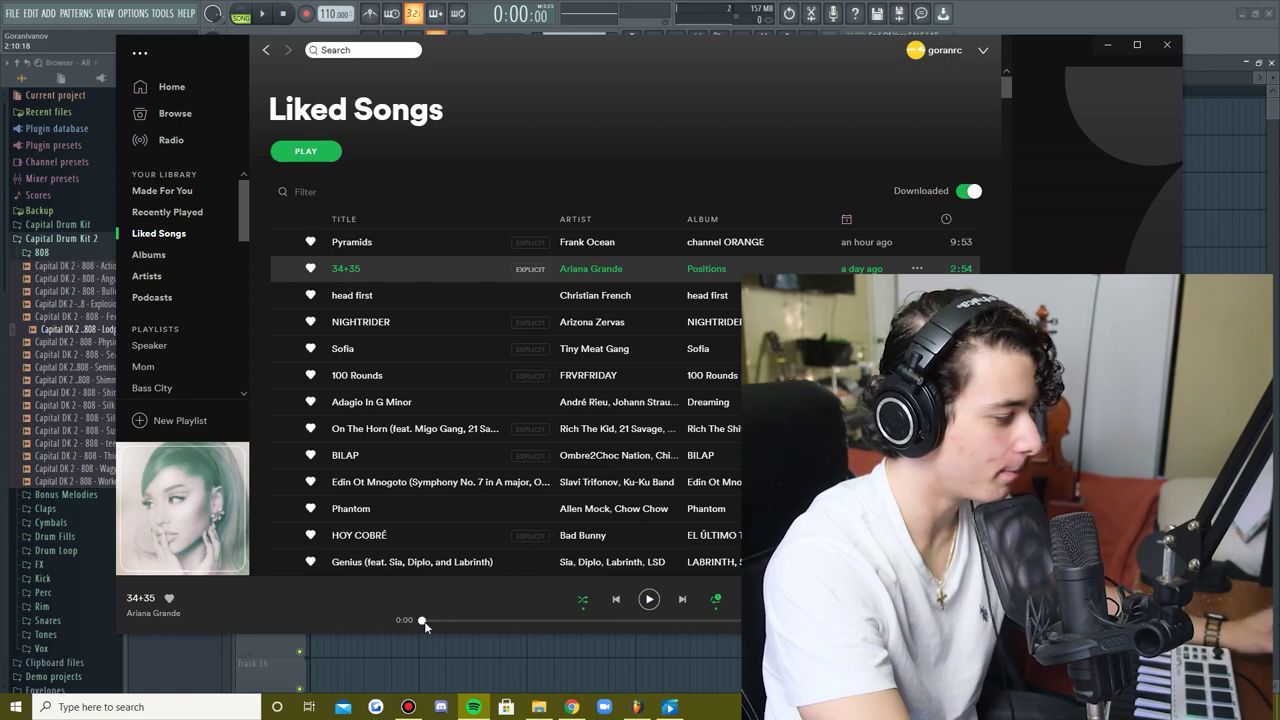
left_click(431, 620)
key("alt+Tab")
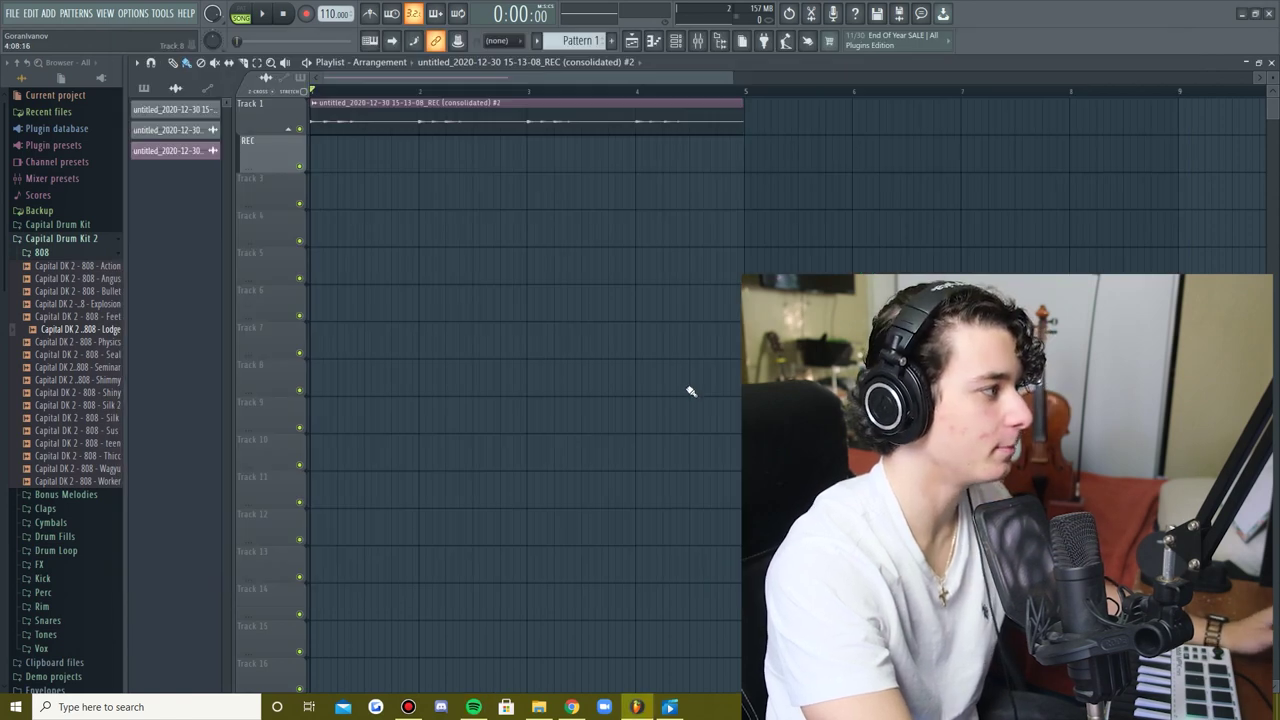
Step: Name the pattern Cello
left_click(609, 41)
key("F2")
type("Cello")
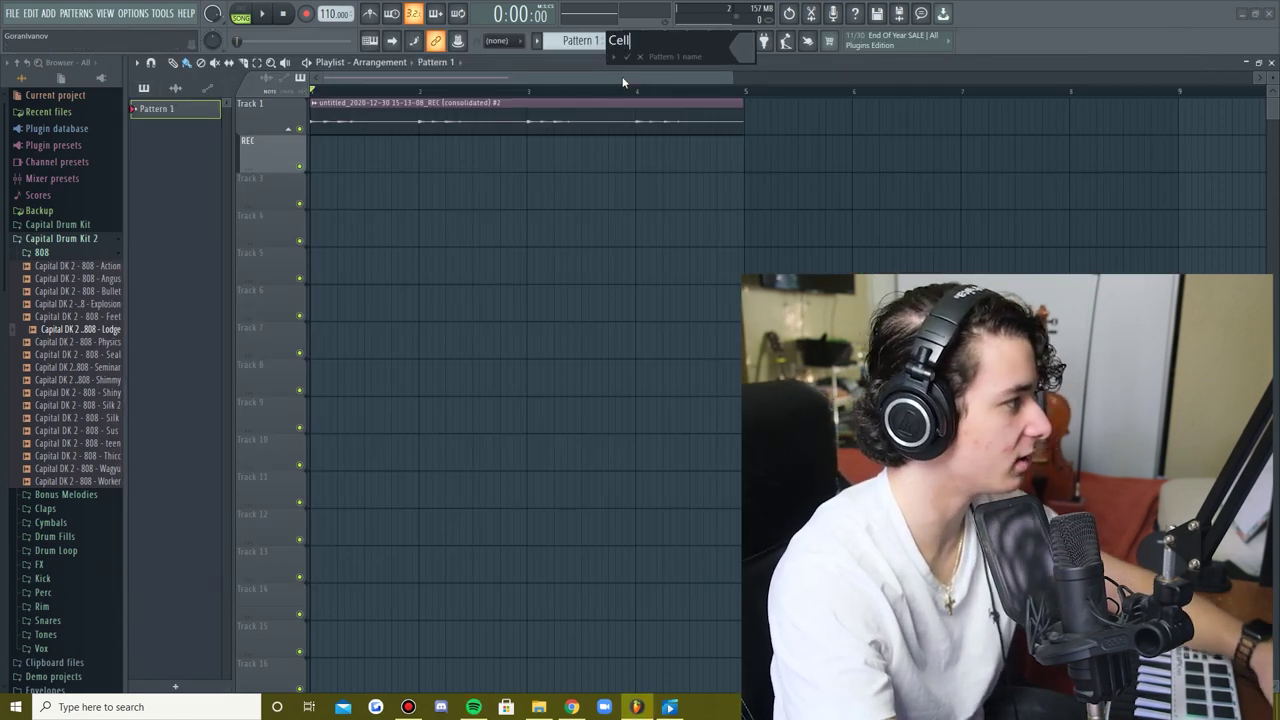
key("Return")
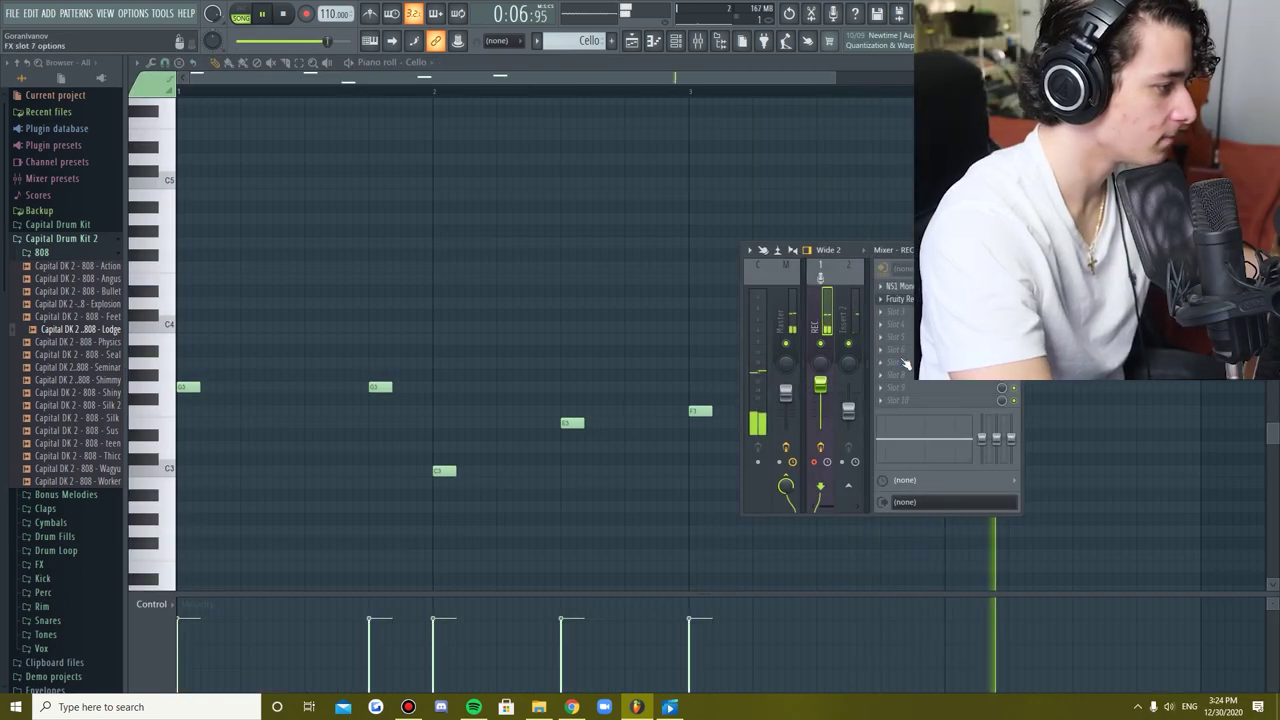
Step: Play back the cello notes in the piano roll and reposition the mixer window
key("space")
key("space")
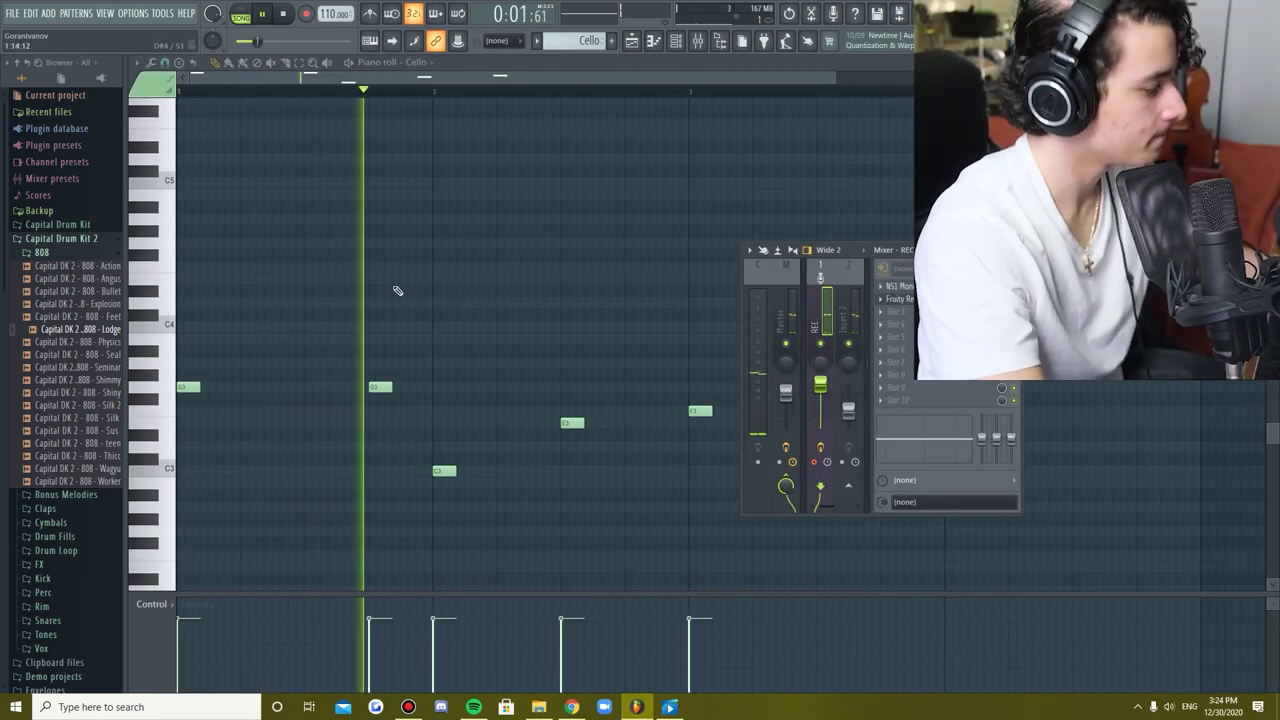
left_click_drag(843, 250, 981, 220)
key("space")
left_click_drag(981, 220, 553, 140)
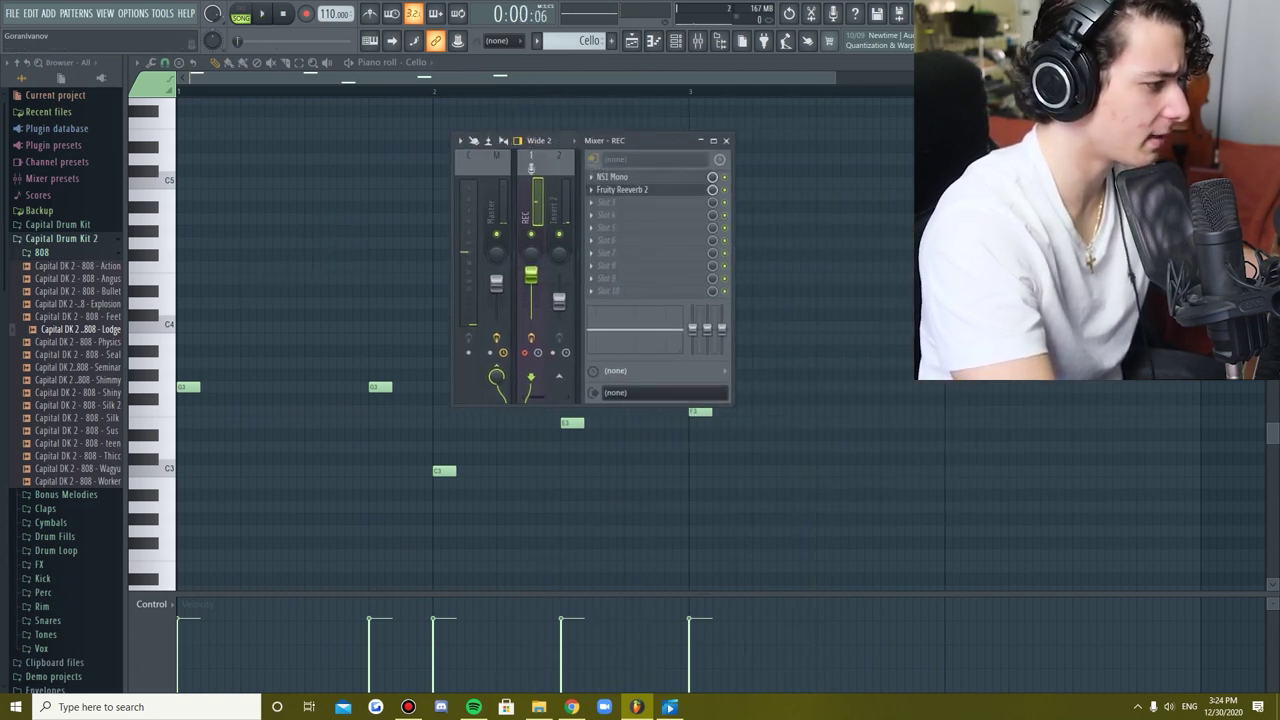
Step: Hide the mixer and continue the cello melody with an F3 on bar 3's last beat and a D3 around the start of bar 4
left_click(822, 411)
key("F9")
mouse_move(840, 410)
left_mouse_down()
mouse_move(897, 409)
mouse_move(824, 410)
left_mouse_up()
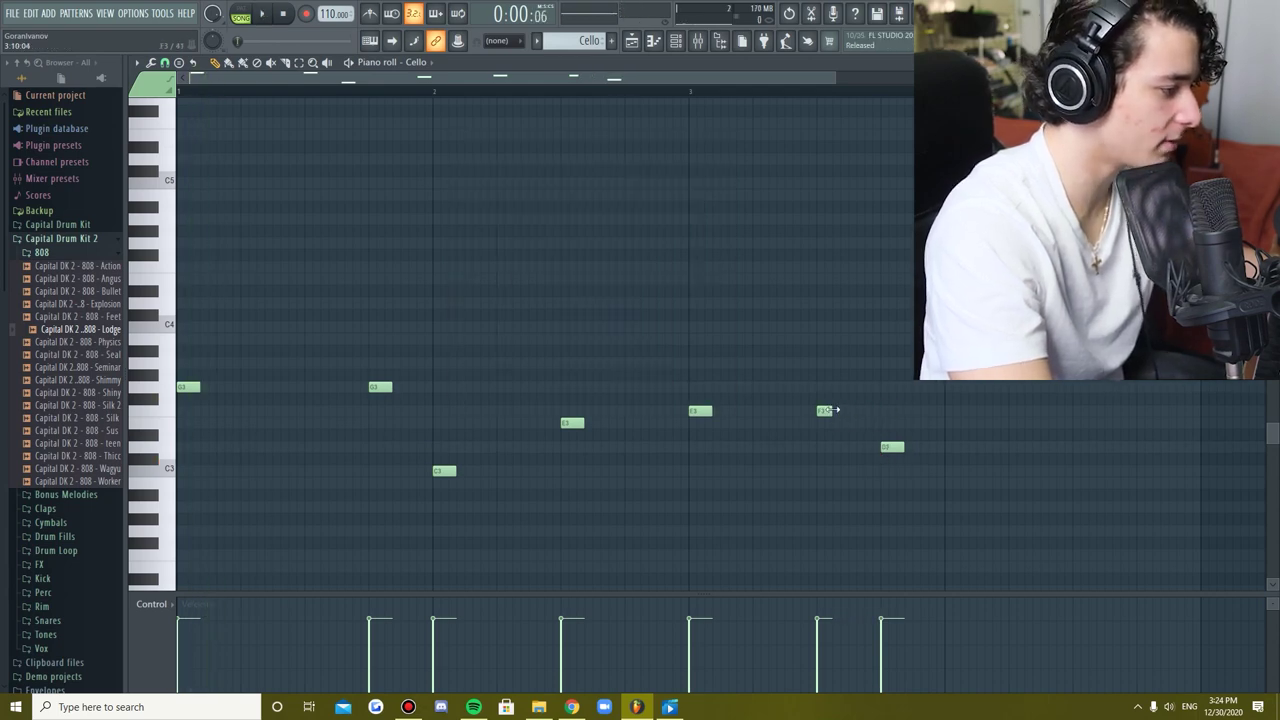
left_click_drag(884, 410, 940, 447)
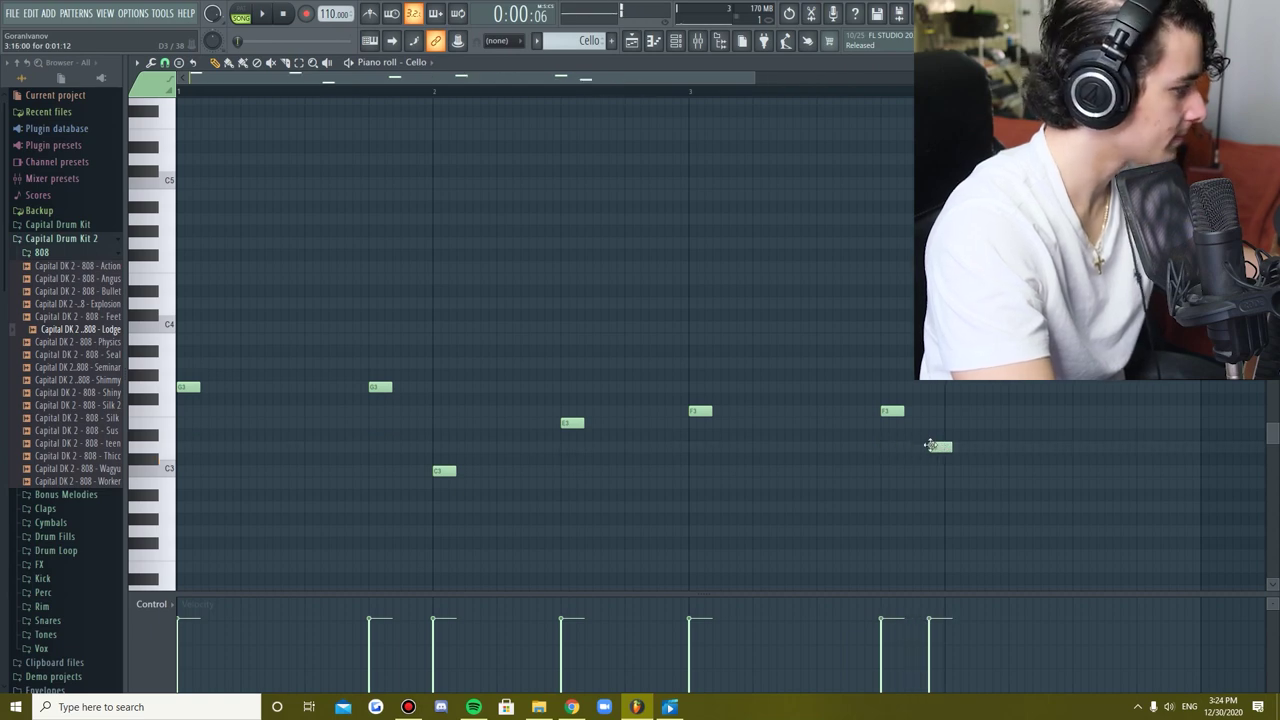
key("space")
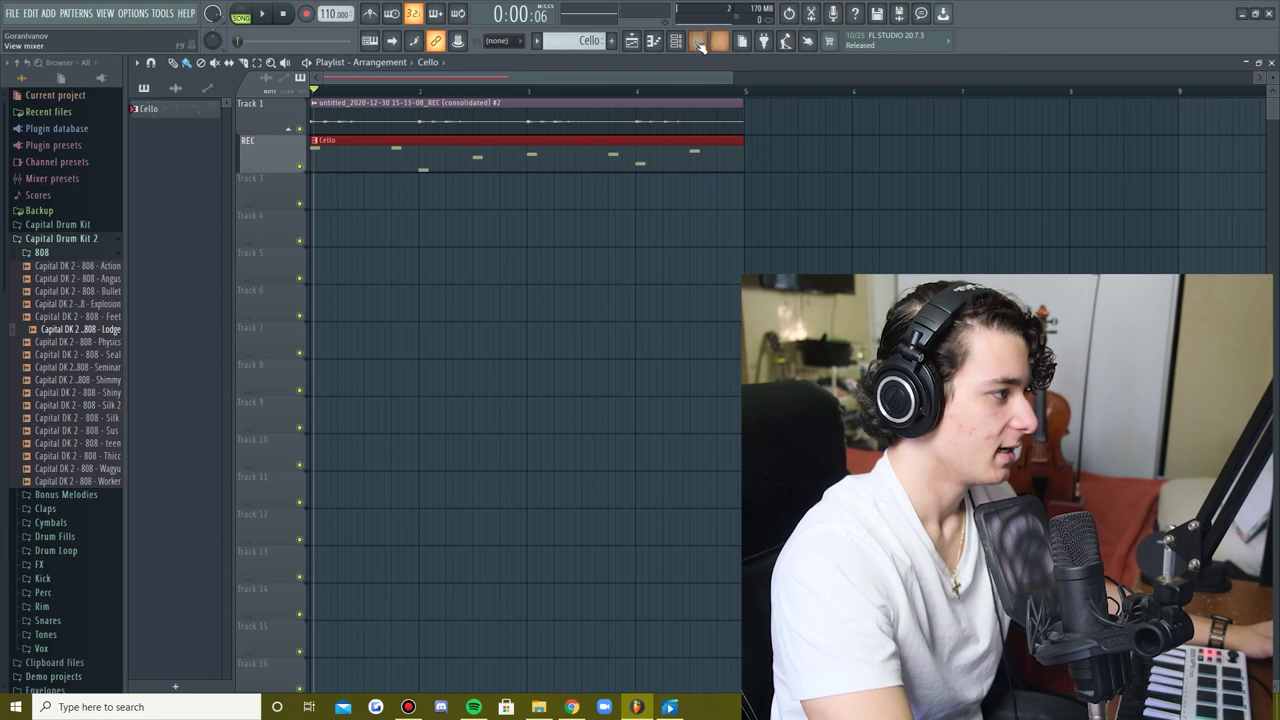
Step: Add Fruity parametric EQ 2 to mixer Insert 2 and shape its curve during playback
left_click(699, 44)
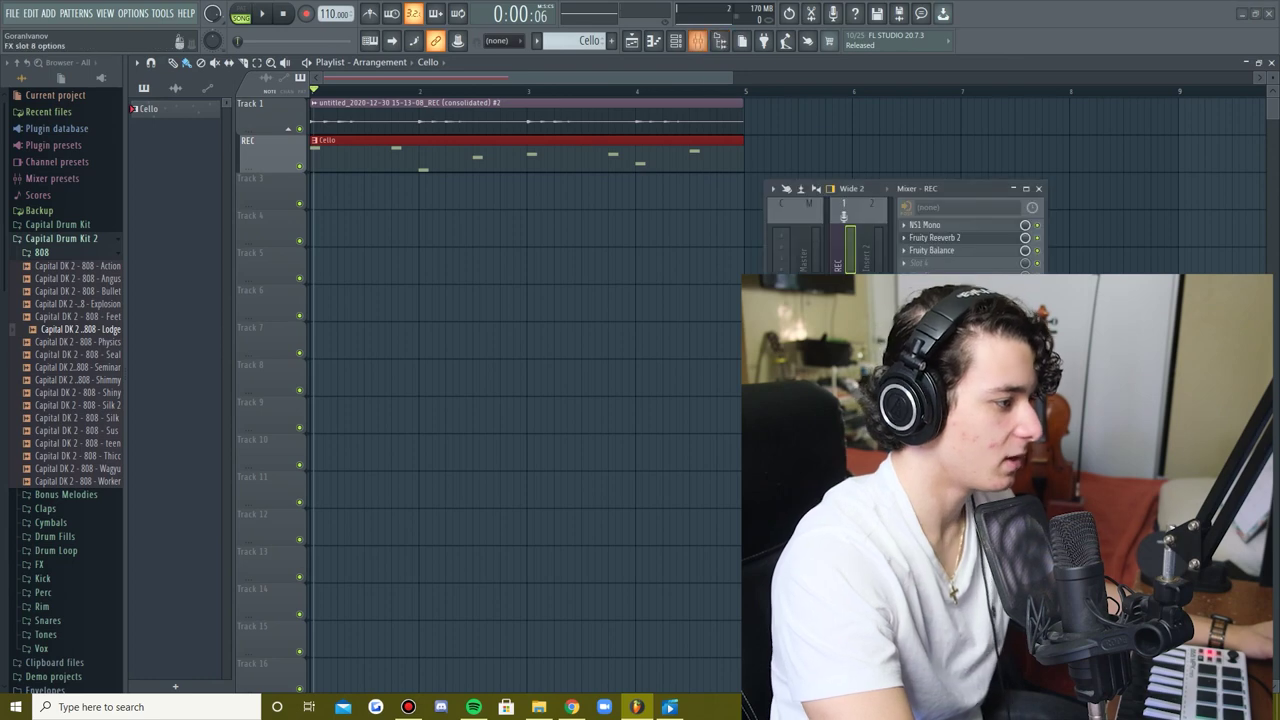
left_click(882, 252)
left_click(950, 225)
mouse_move(921, 239)
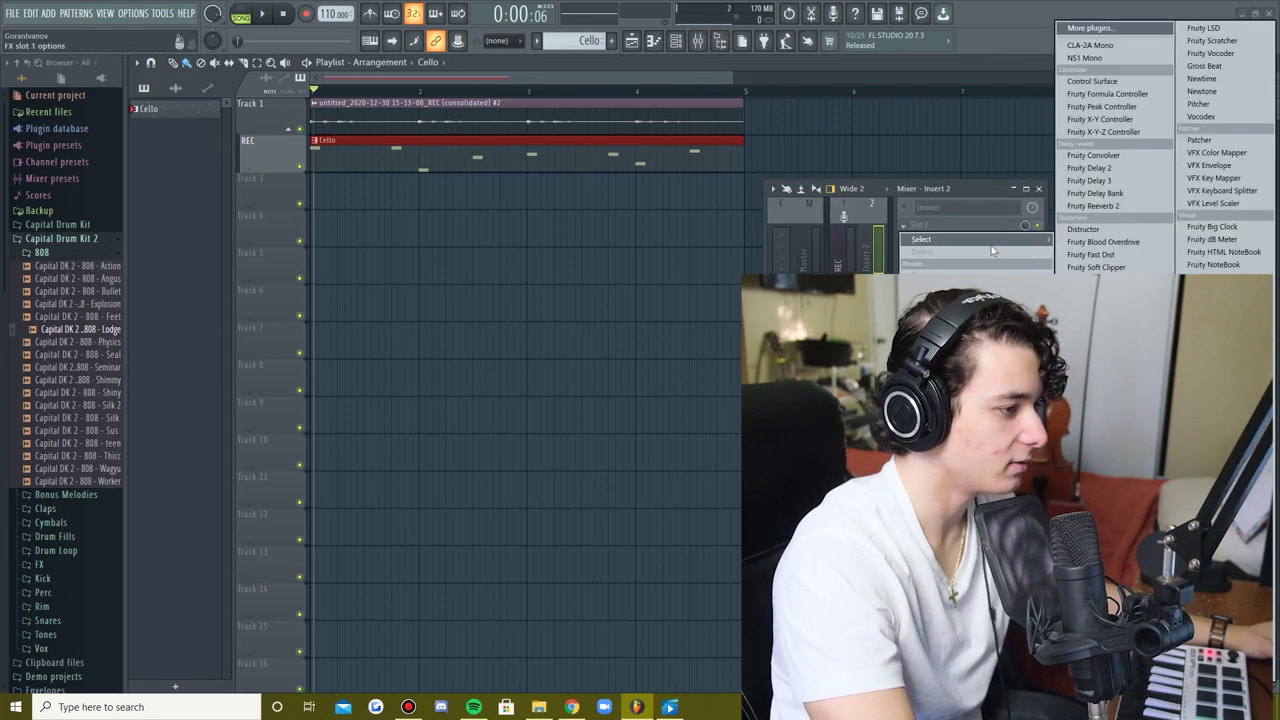
left_click(1112, 505)
left_click_drag(447, 336, 317, 289)
key("space")
left_click_drag(476, 336, 428, 383)
left_click_drag(388, 336, 418, 344)
left_click_drag(317, 289, 395, 306)
Step: Add Fruity Reeverb 2 after the equalizer on mixer Insert 2
left_click(921, 237)
left_click(1093, 205)
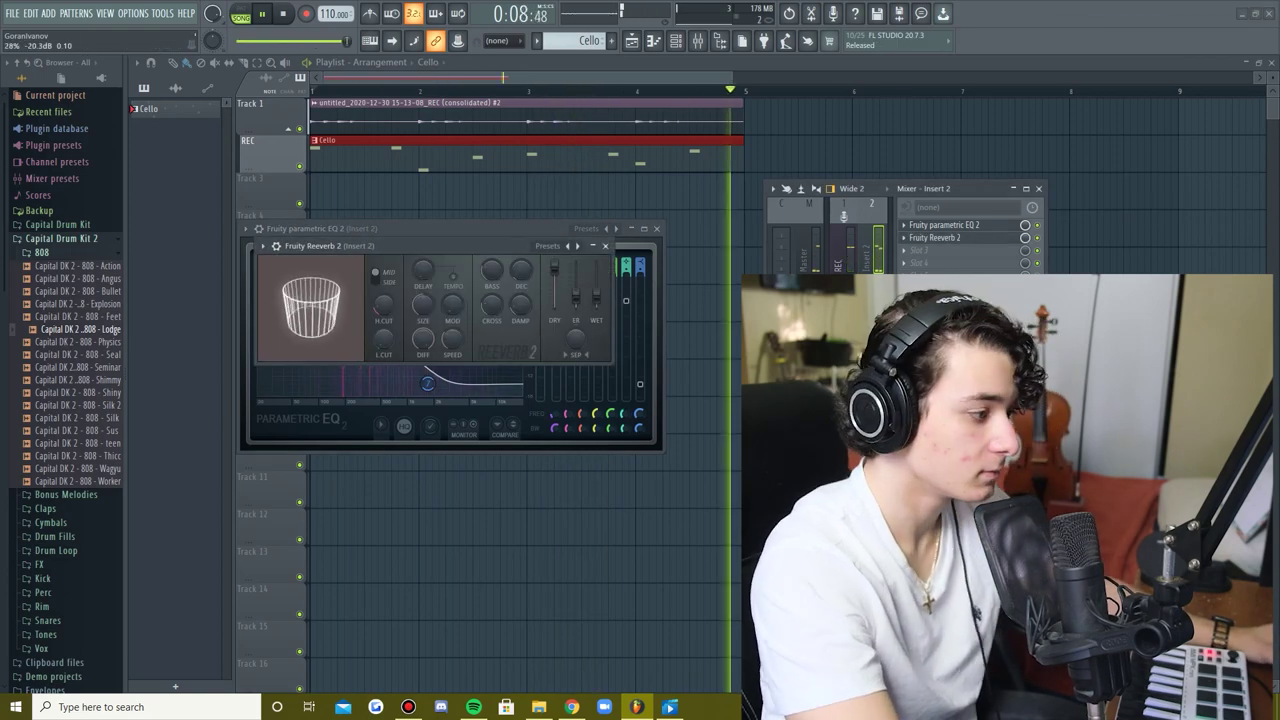
left_click(920, 250)
mouse_move(922, 264)
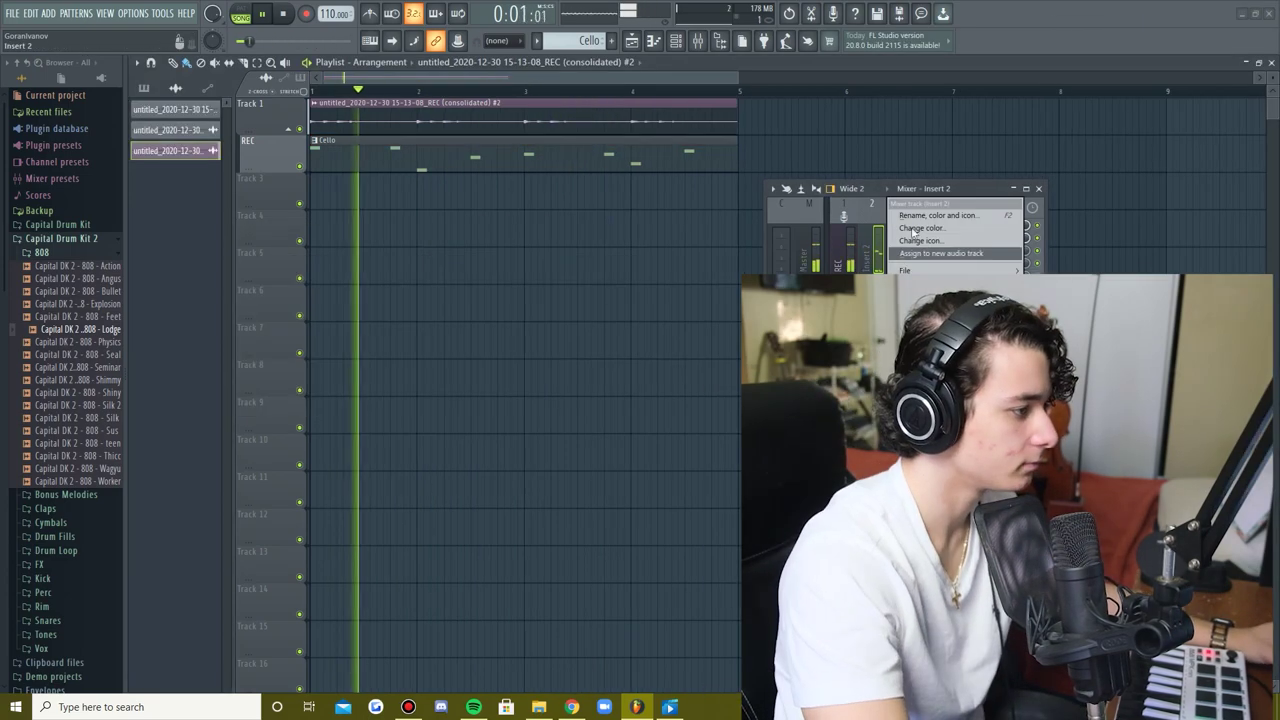
Step: Rename mixer Insert 2 to Cello, close the mixer and stop playback
left_click(920, 224)
type("Cello")
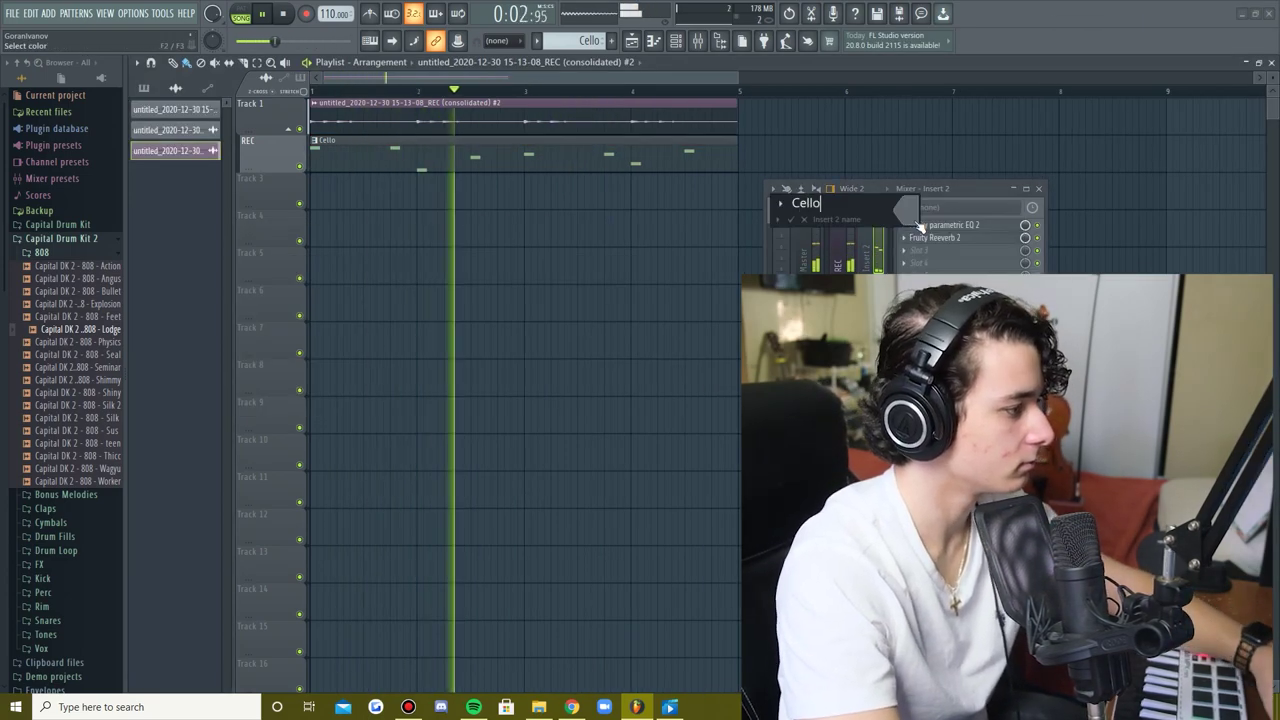
key("Return")
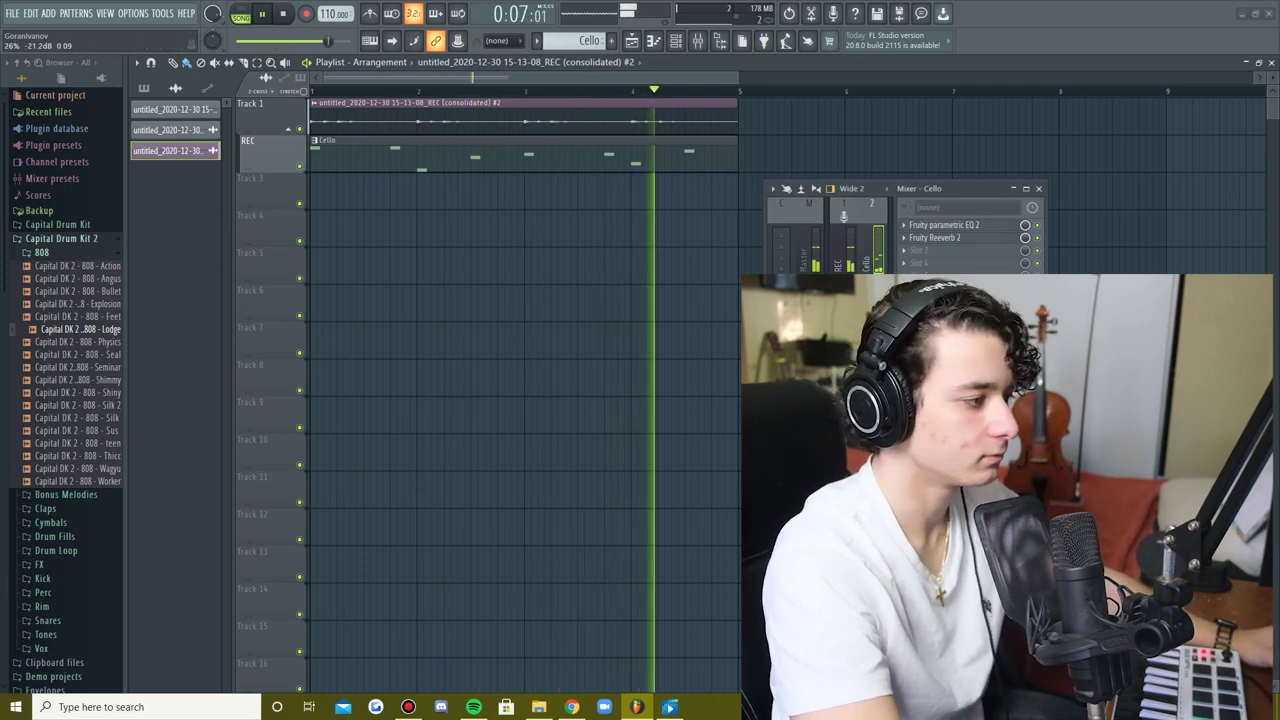
left_click(1038, 188)
key("space")
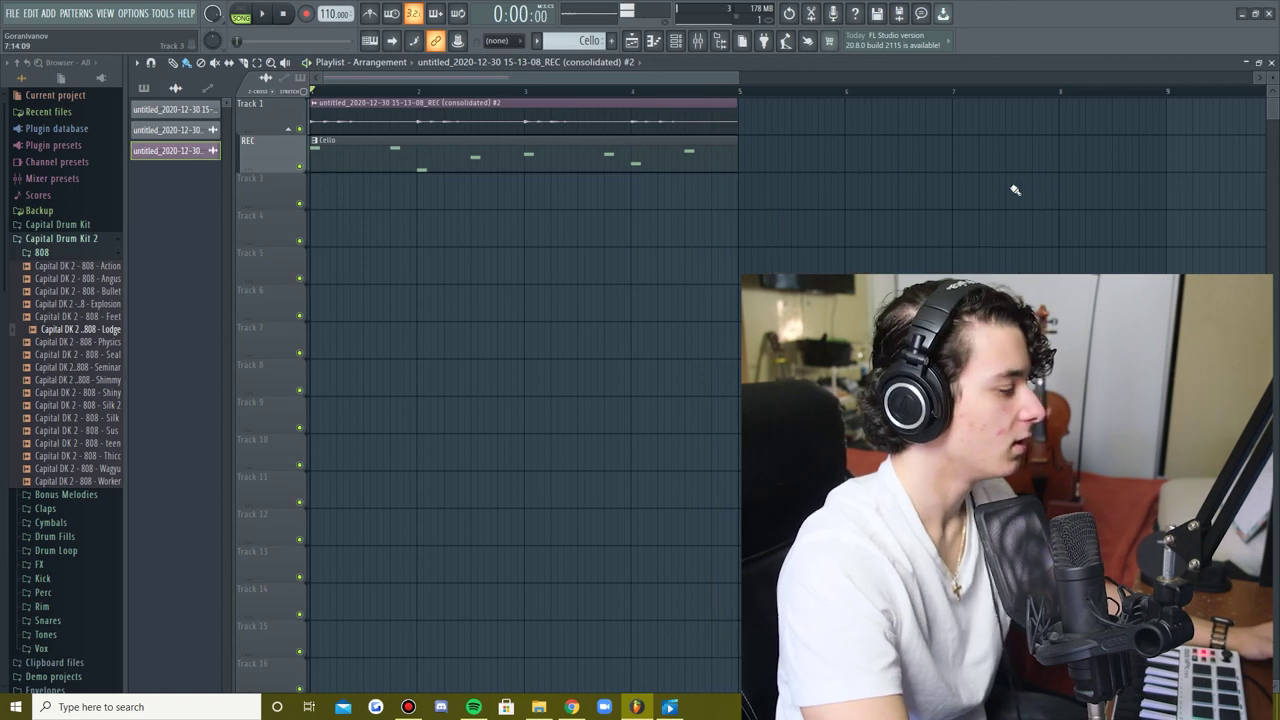
Step: Replay the opening of 34+35 in Spotify for reference and return to FL Studio
key("alt+Tab")
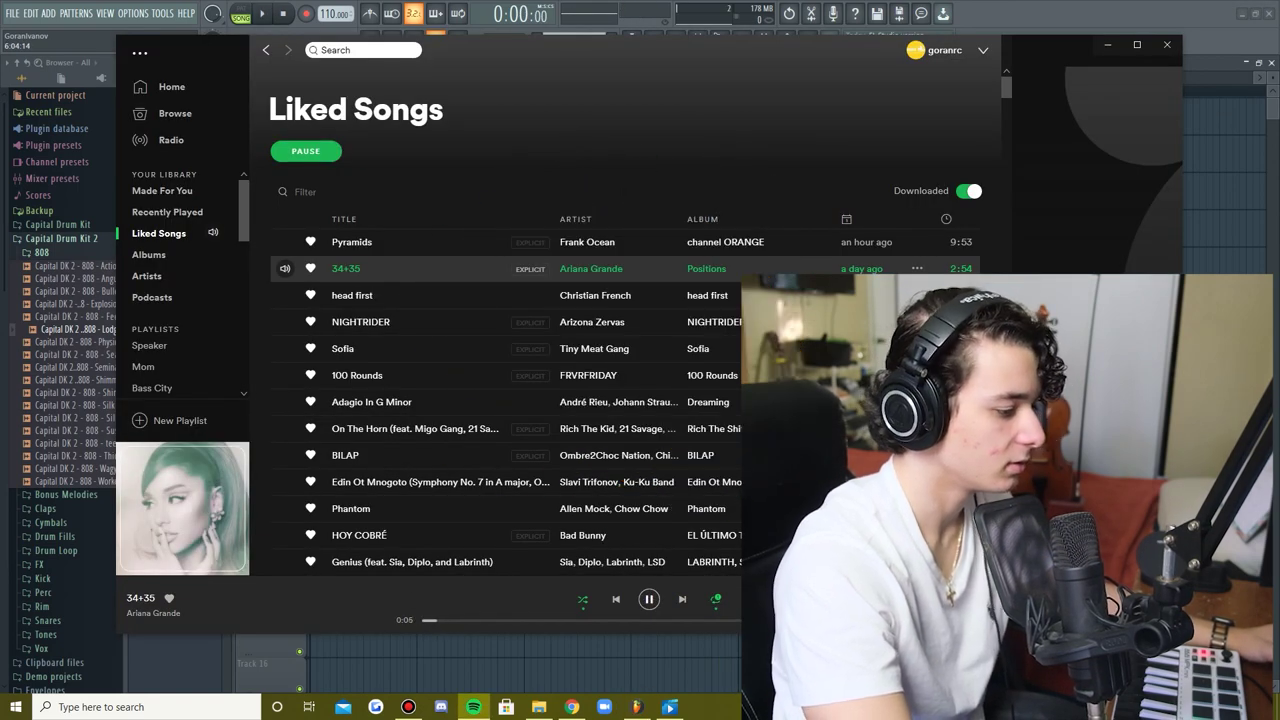
key("alt+Tab")
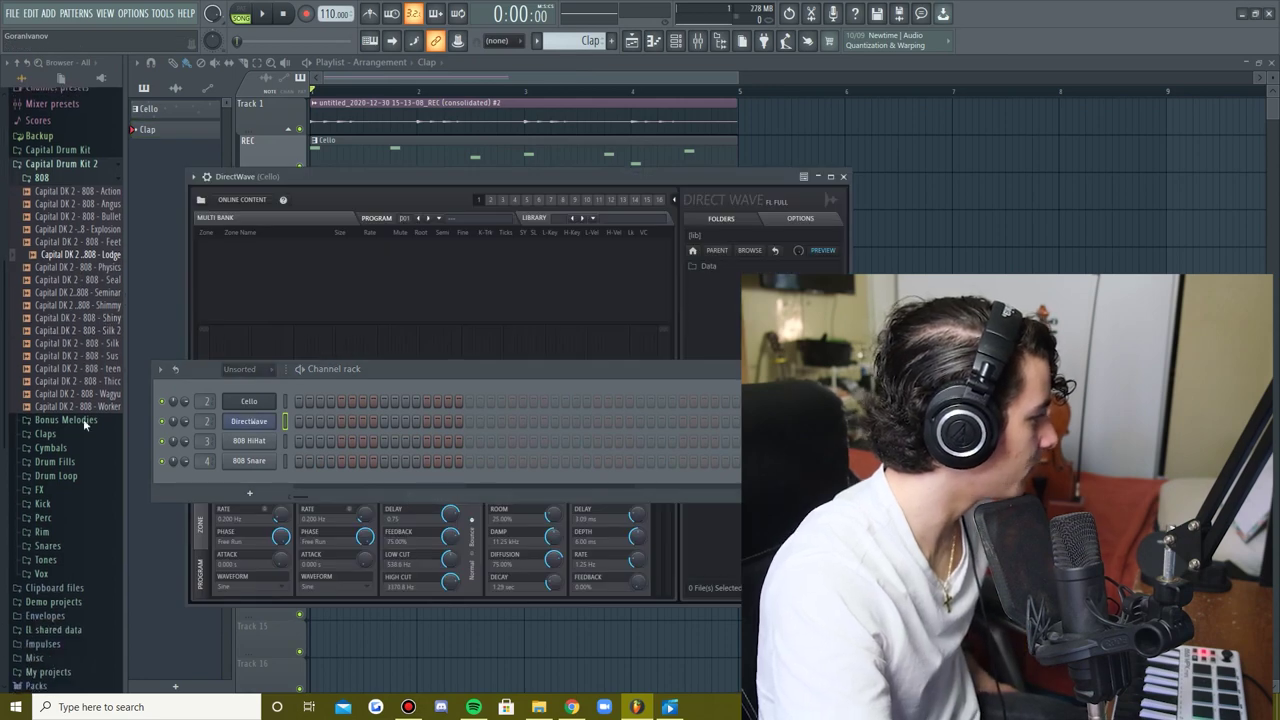
Step: Load the Clap - Breed sample from Capital Drum Kit 2's Claps folder into DirectWave and close the plugin
scroll(83, 418, "down", 3)
left_click(50, 433)
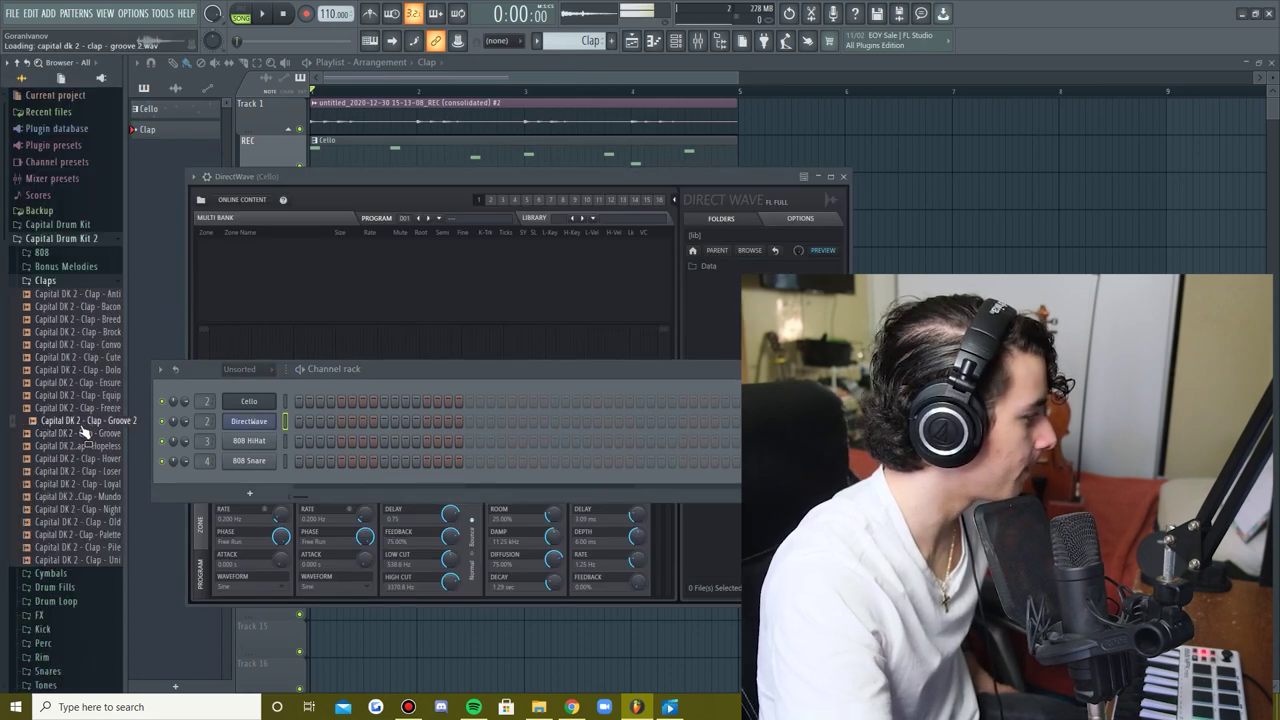
left_click(90, 397)
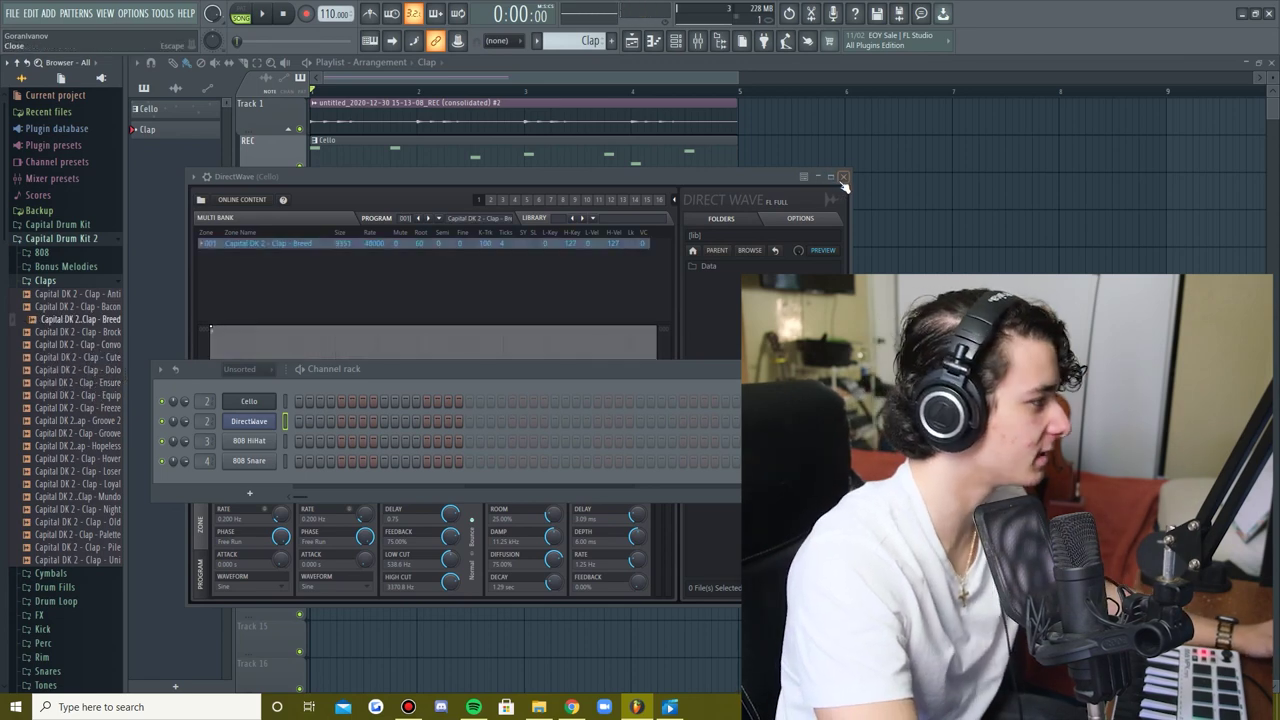
left_click(843, 177)
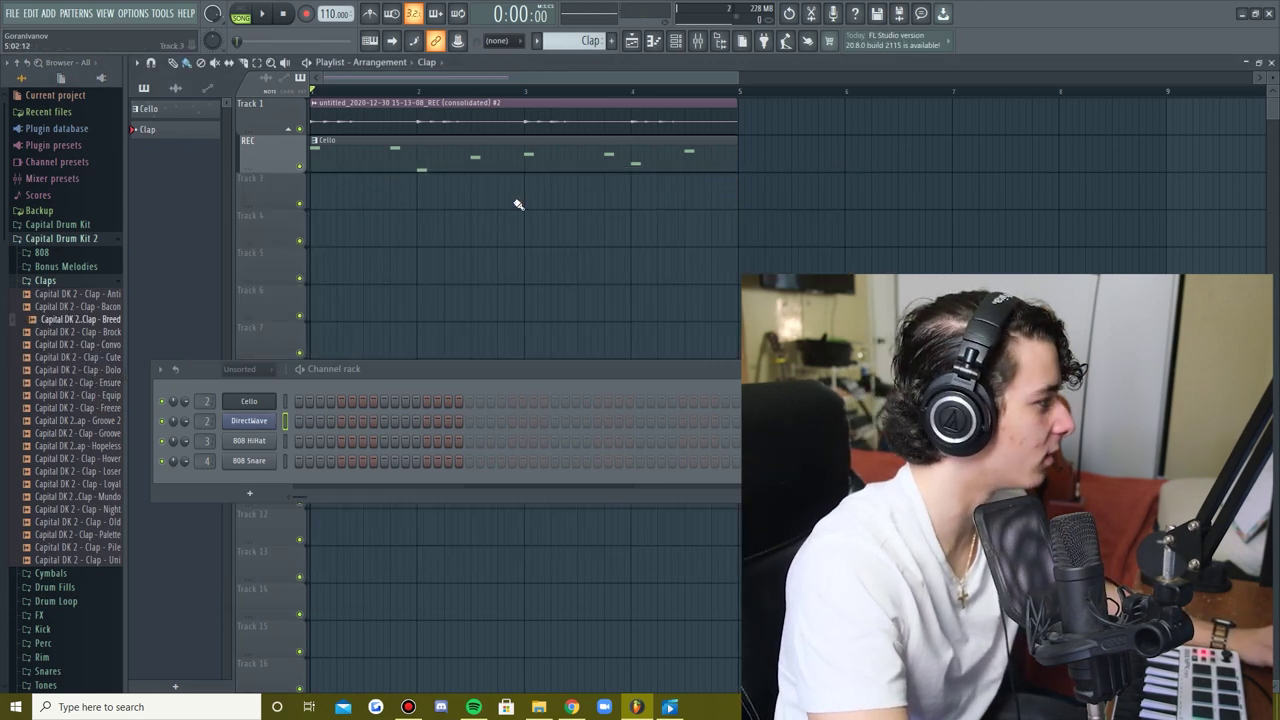
key("space")
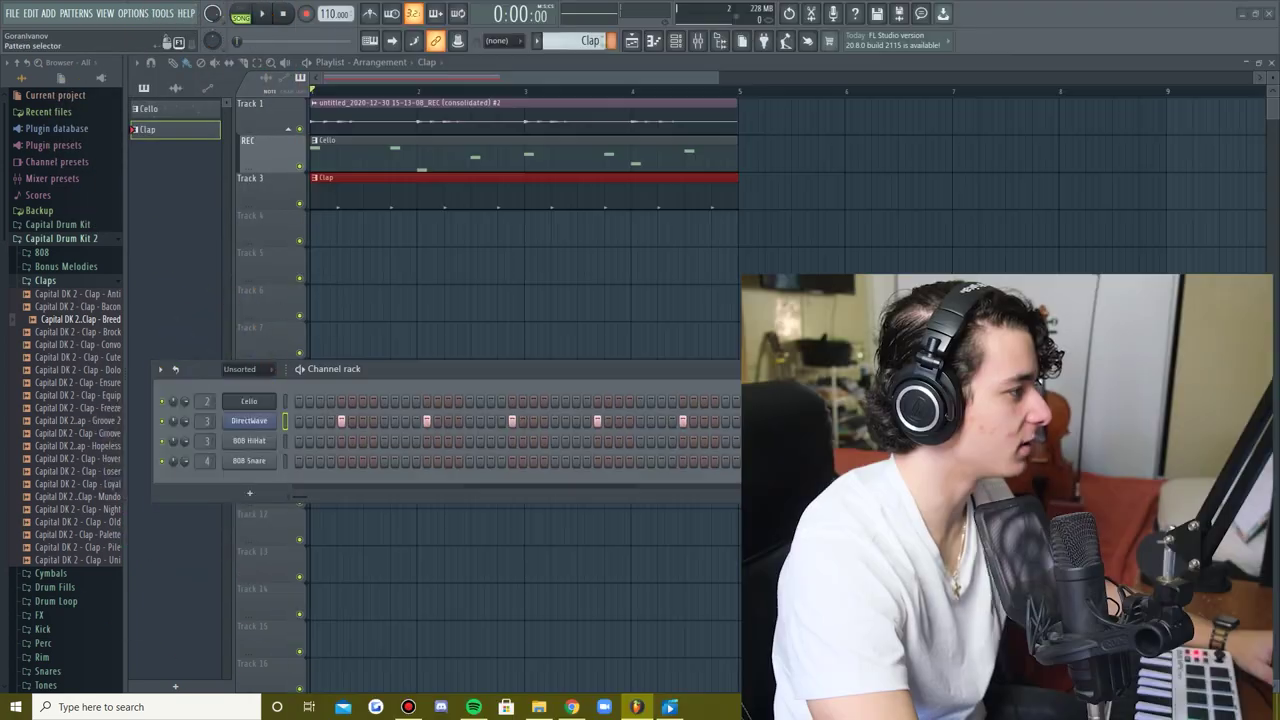
Step: Create a pattern named Hats and load Hat - Chop from Capital Drum Kit 2's Cymbals folder into DirectWave #2
left_click(625, 40)
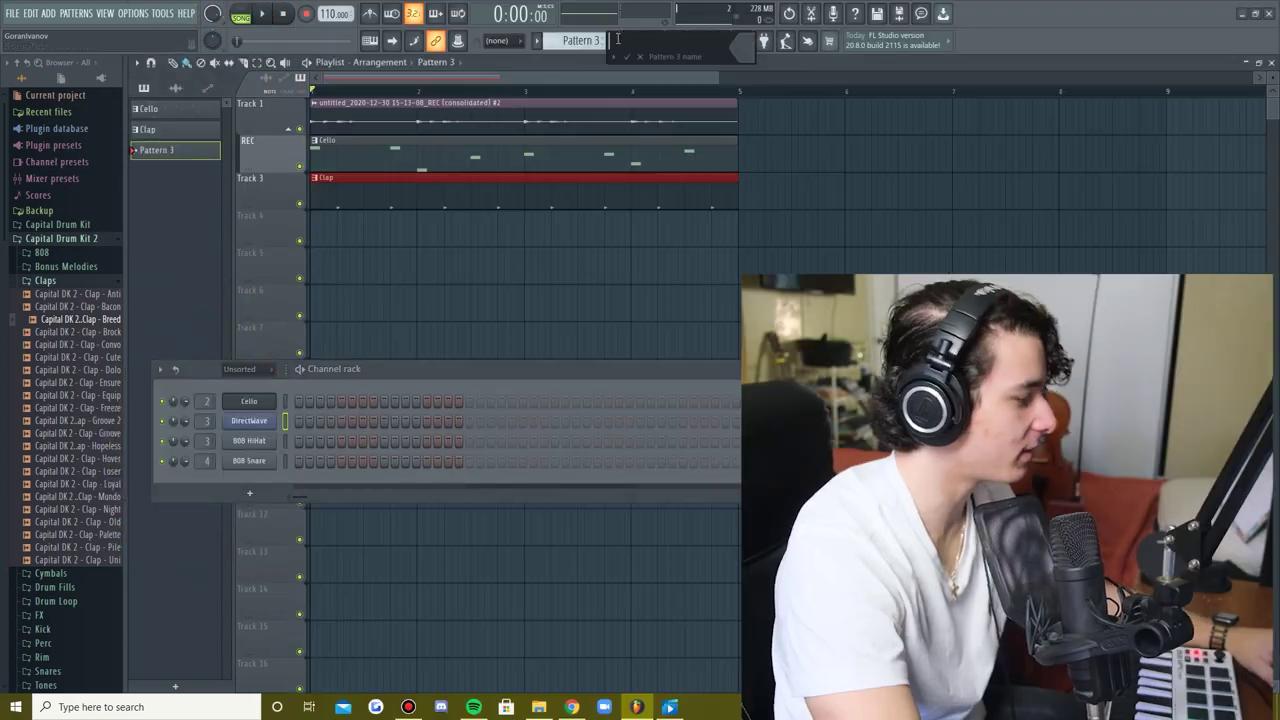
type("Haws")
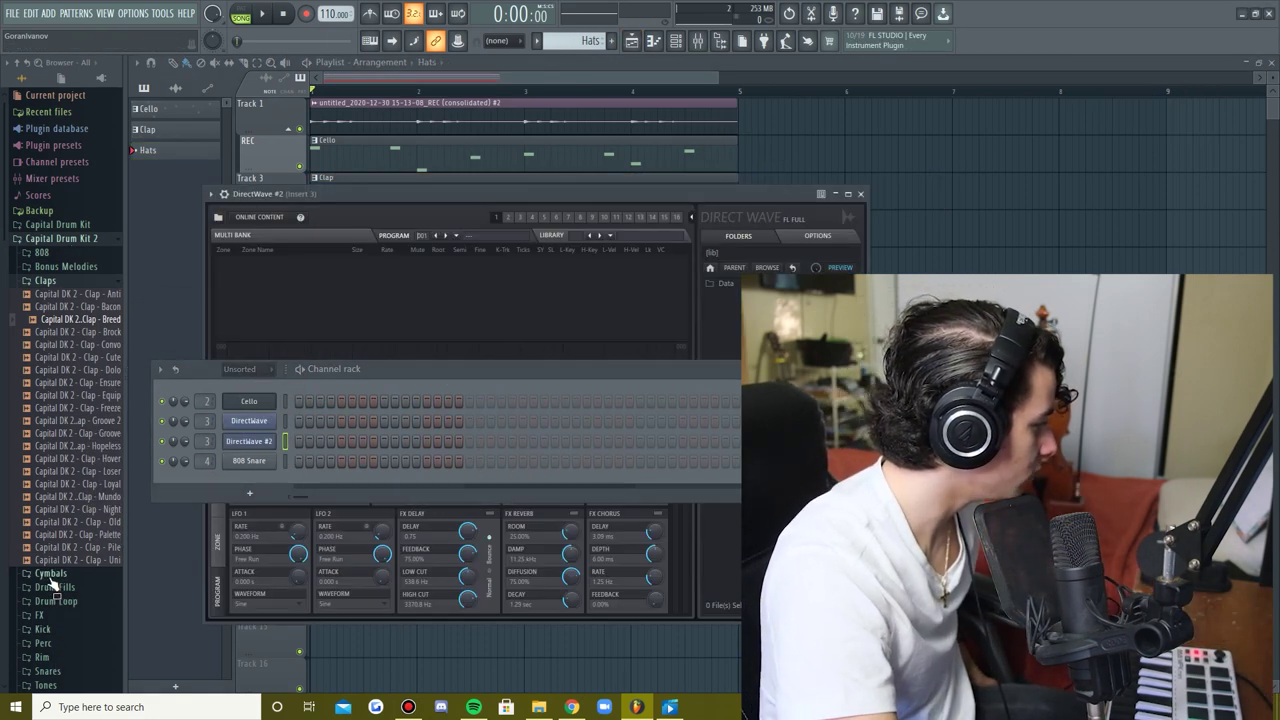
left_click(50, 575)
left_click(82, 410)
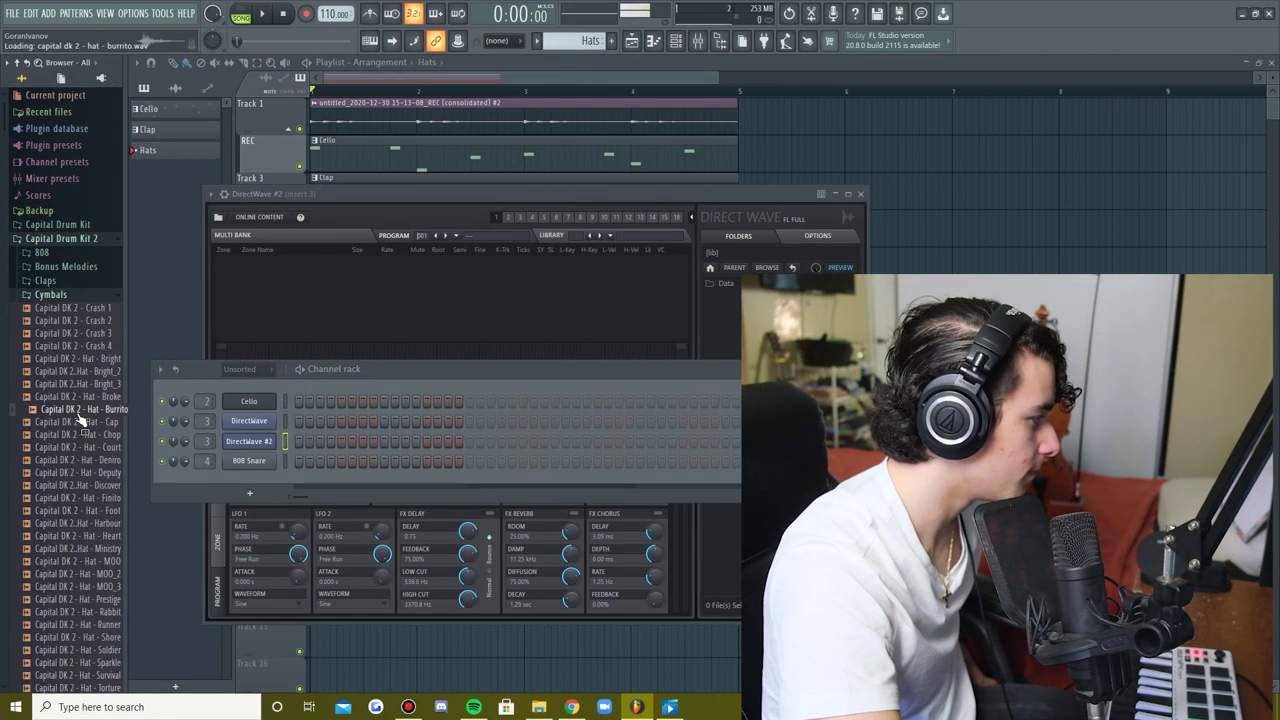
left_click(100, 360)
Step: Sequence hi-hat hits on steps 1, 3, 5 and 7 of the DirectWave #2 channel and check them during playback
left_click(298, 441)
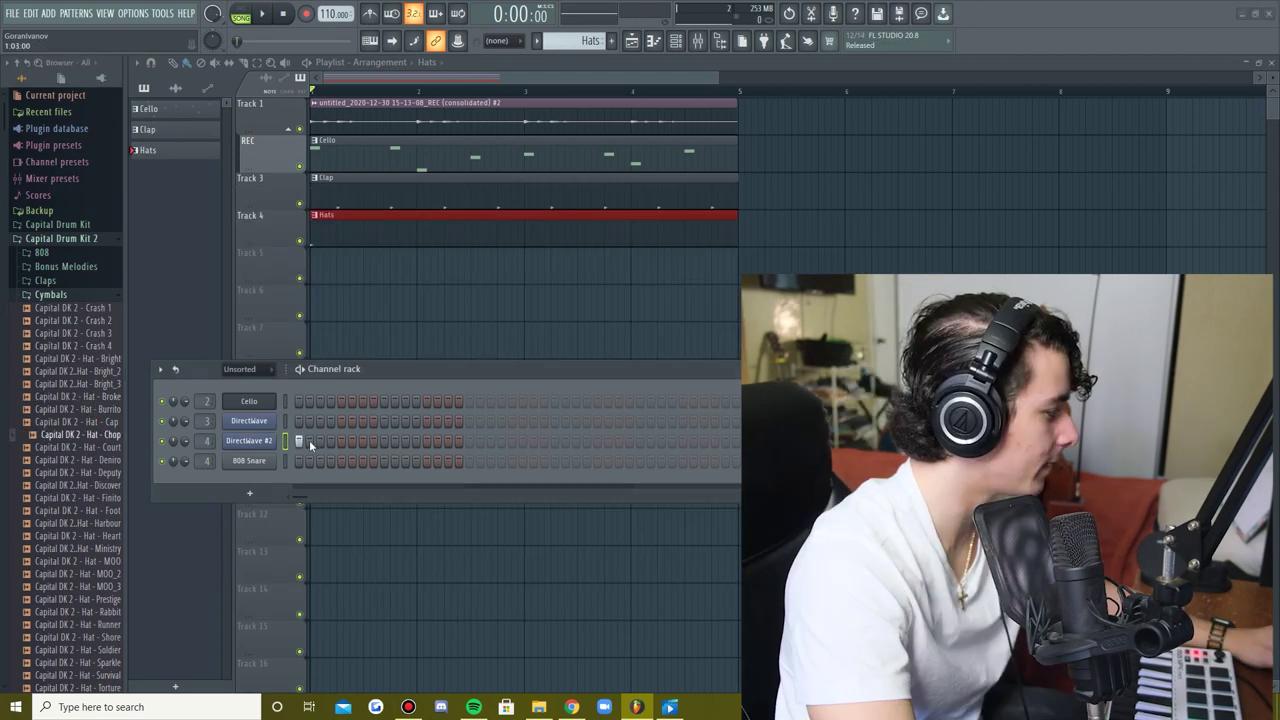
left_click(309, 441)
left_click(320, 441)
left_click(330, 441)
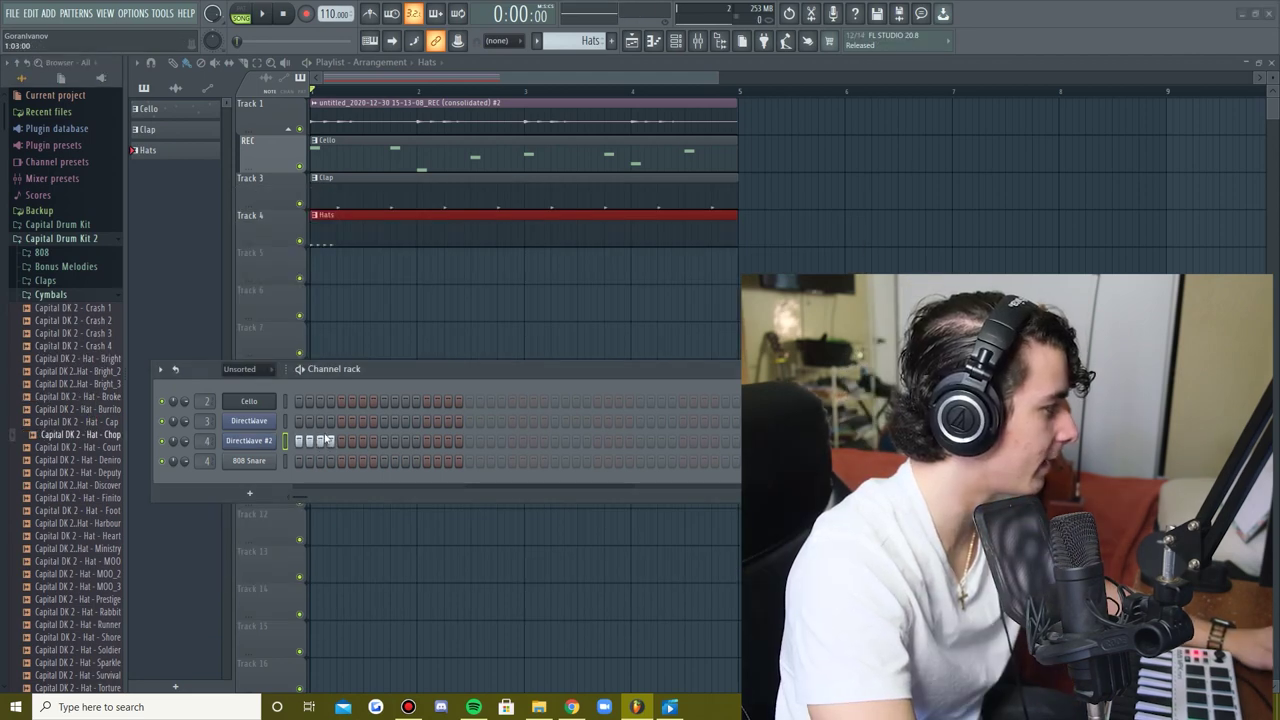
left_click(331, 441)
key("space")
left_click(342, 442)
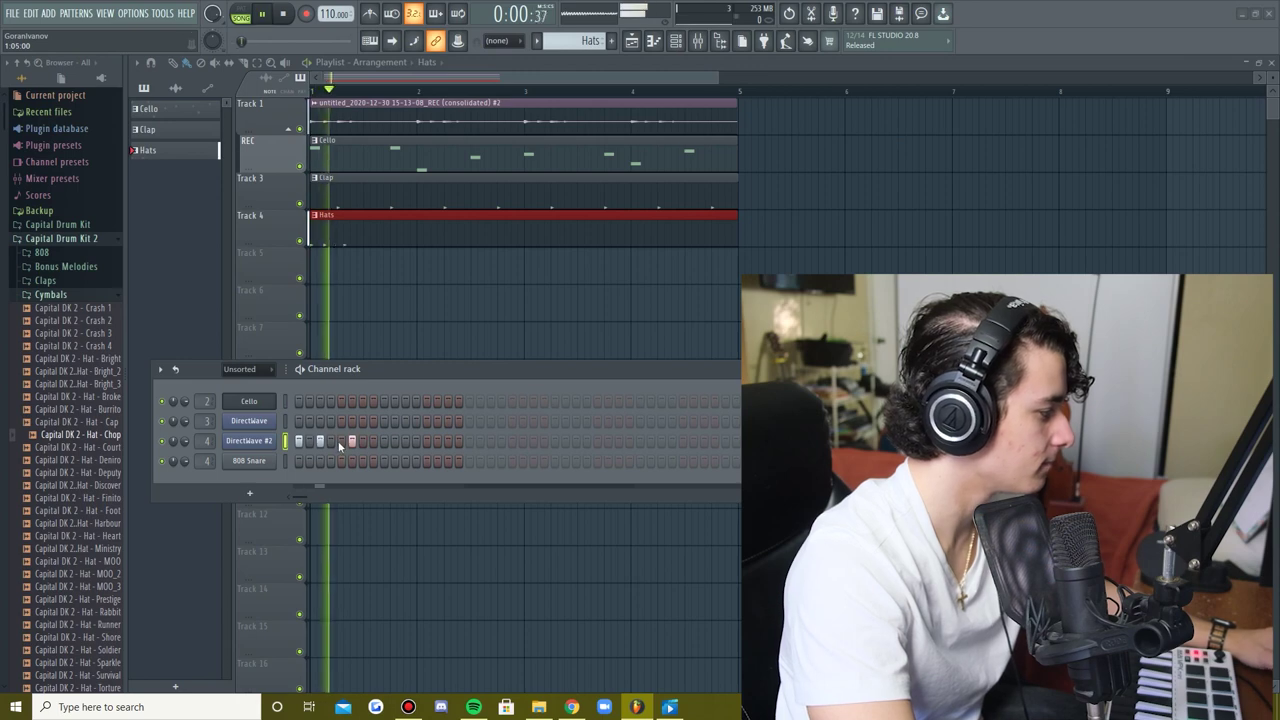
key("space")
key("space")
left_click(363, 442)
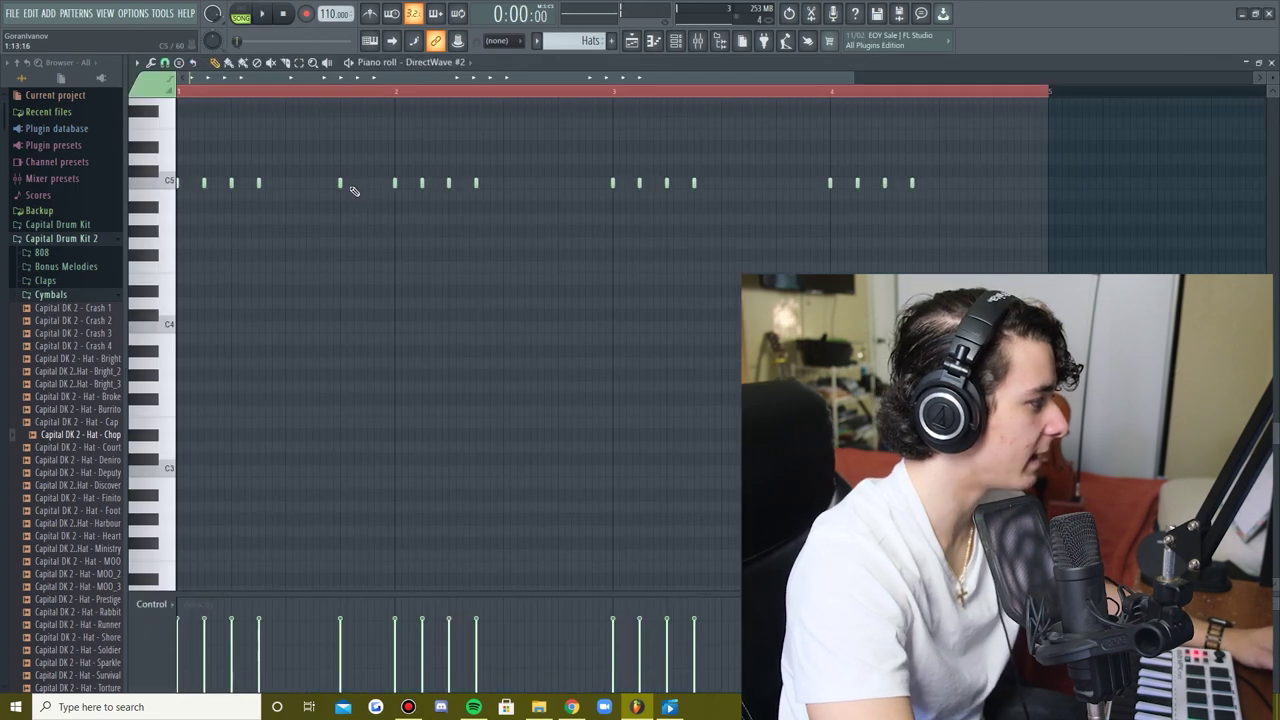
Step: Add extra C5 hi-hat notes in the last beat of bar 1 in the DirectWave #2 piano roll and audition them
scroll(352, 190, "up", 2)
left_click(370, 186)
scroll(381, 183, "down", 2)
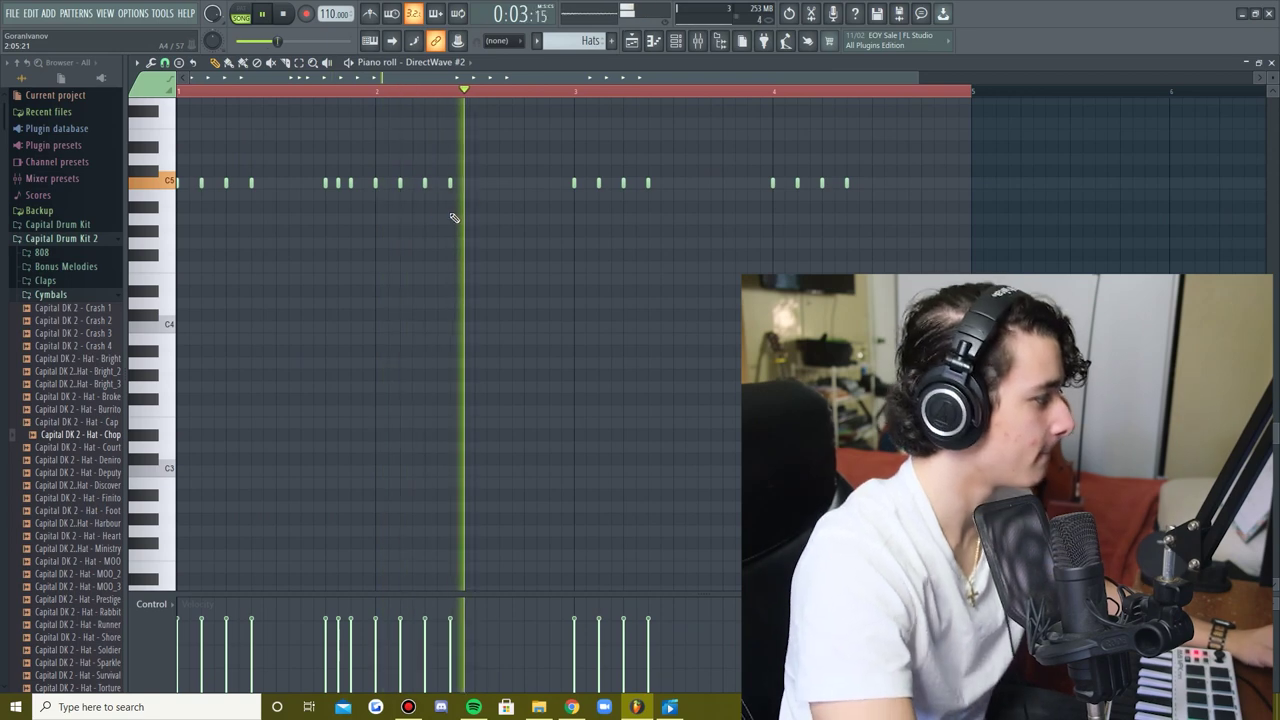
key("space")
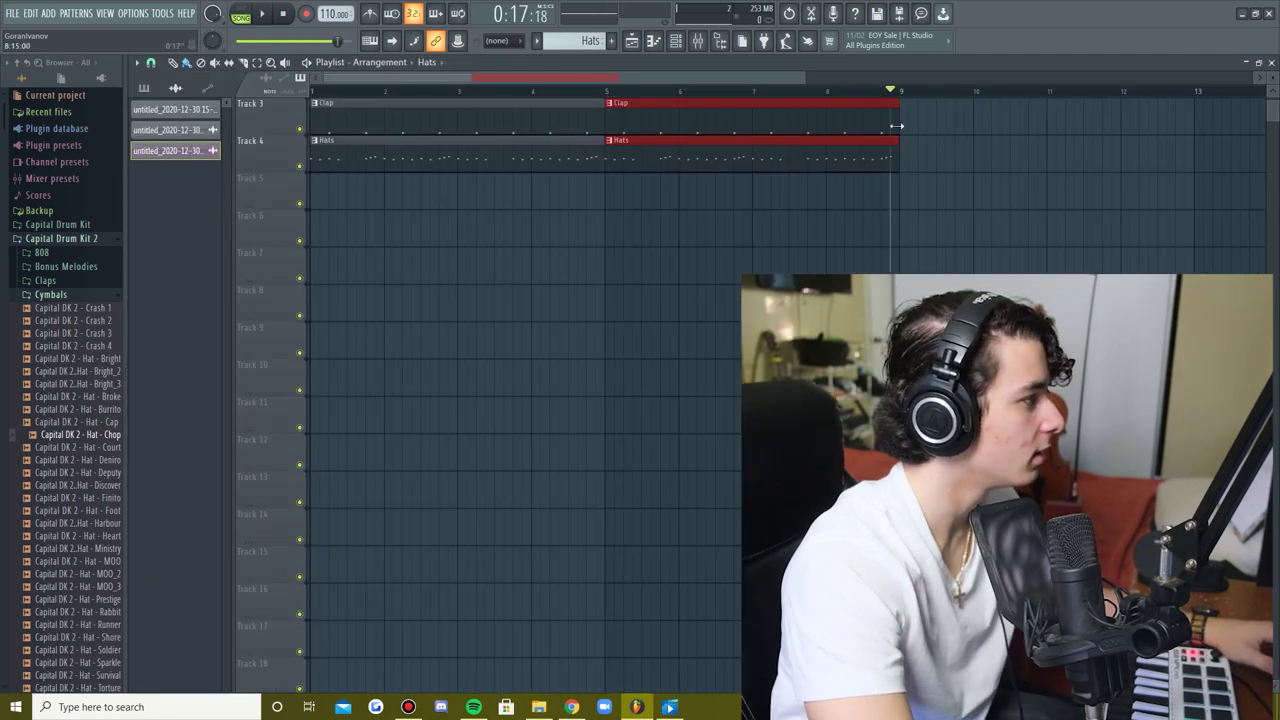
Step: Duplicate the four-track section of audio, Cello, Clap and Hats clips in the playlist so it repeats through bar 16
scroll(926, 217, "down", 1)
scroll(886, 200, "up", 4)
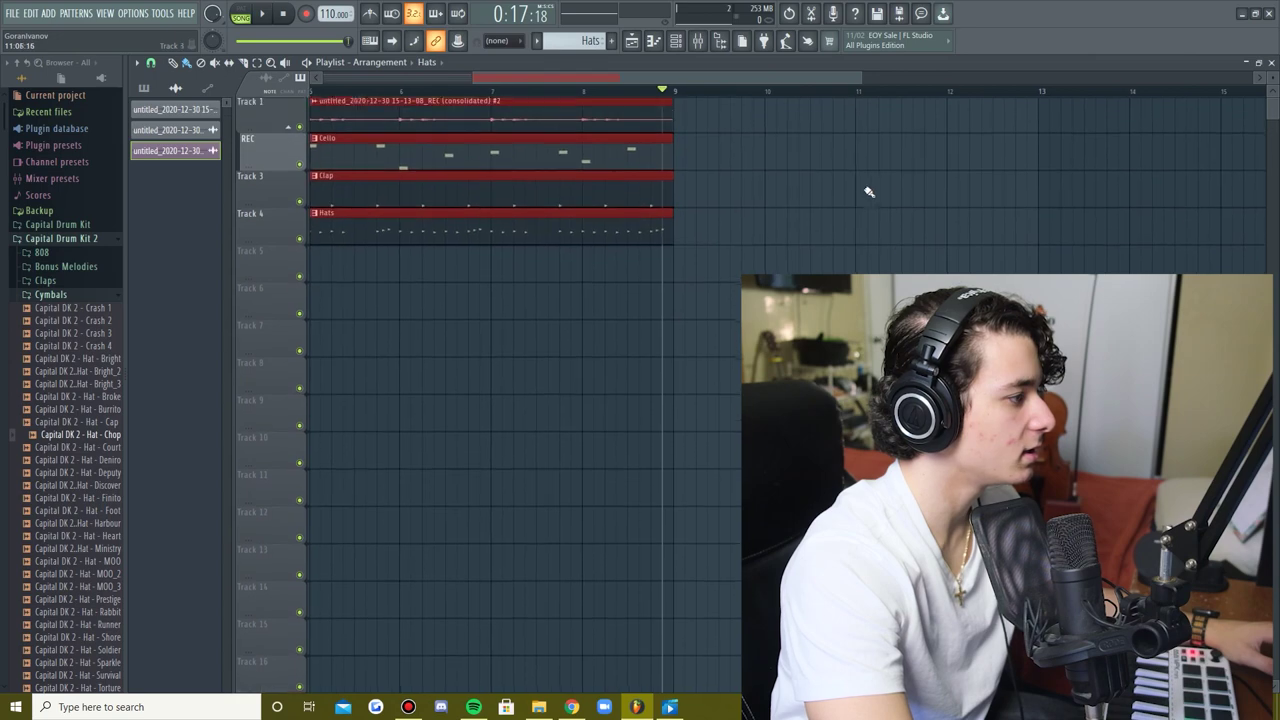
scroll(864, 189, "down", 3)
left_click_drag(830, 104, 888, 195, "ctrl")
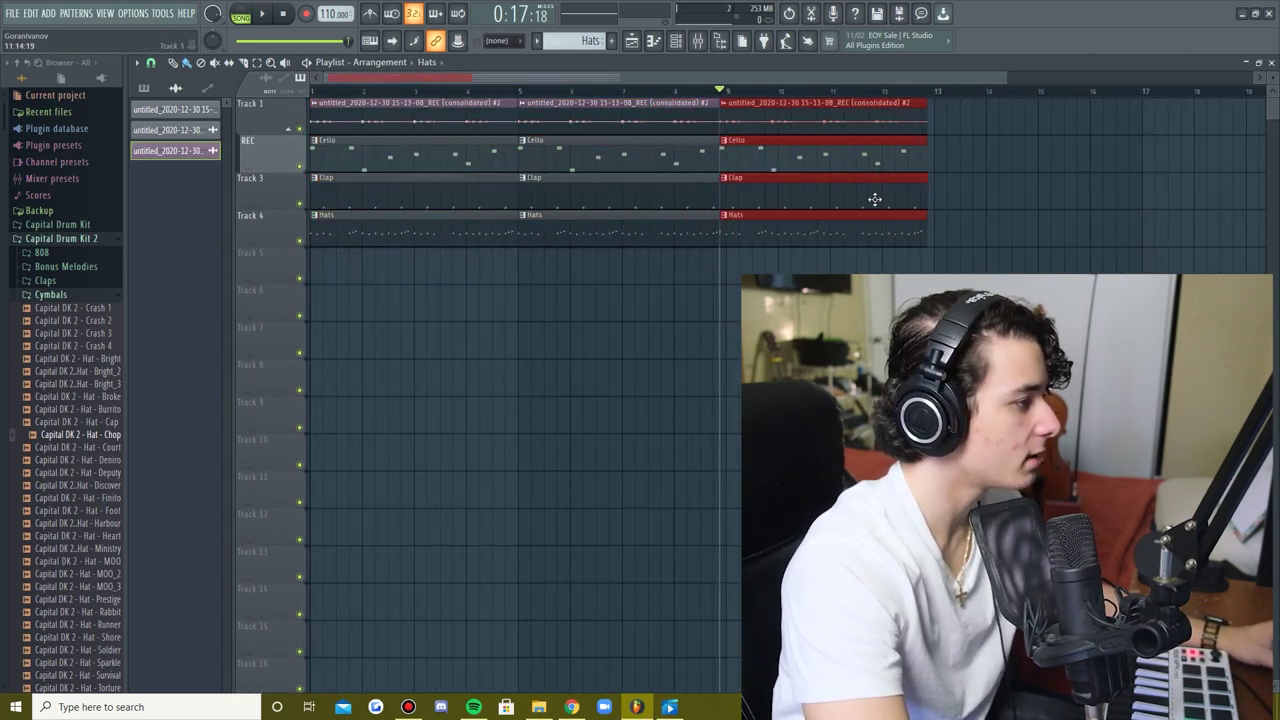
scroll(770, 130, "up", 2, "ctrl")
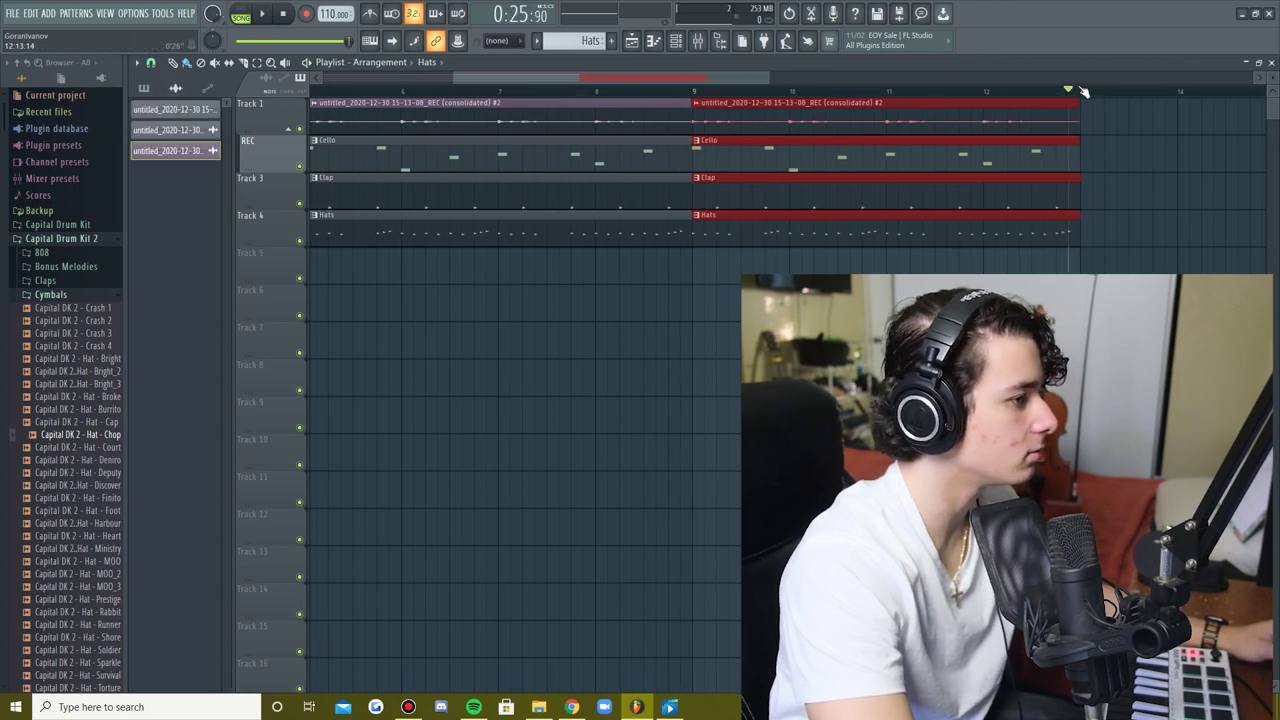
key("ctrl+b")
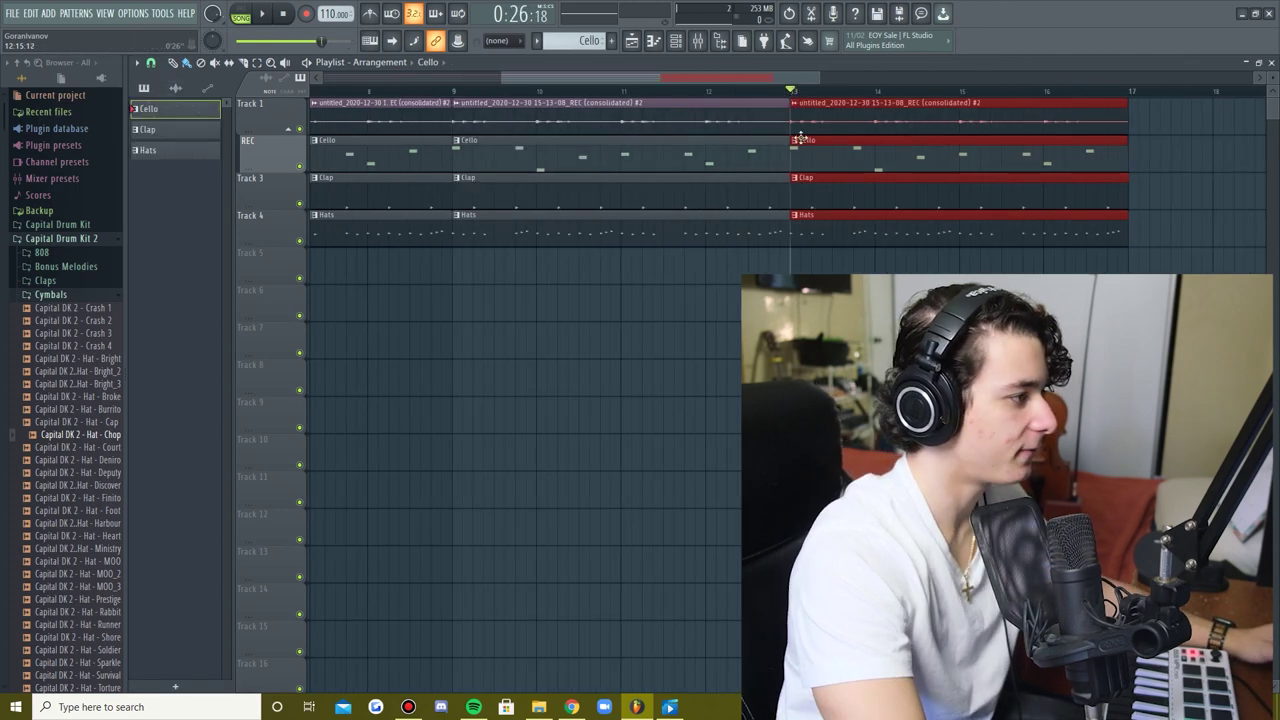
Step: Create a pattern named 808, load the 808 - Shiny sample from Capital Drum Kit 2 into DirectWave #3 and close the plugin
left_click(612, 41)
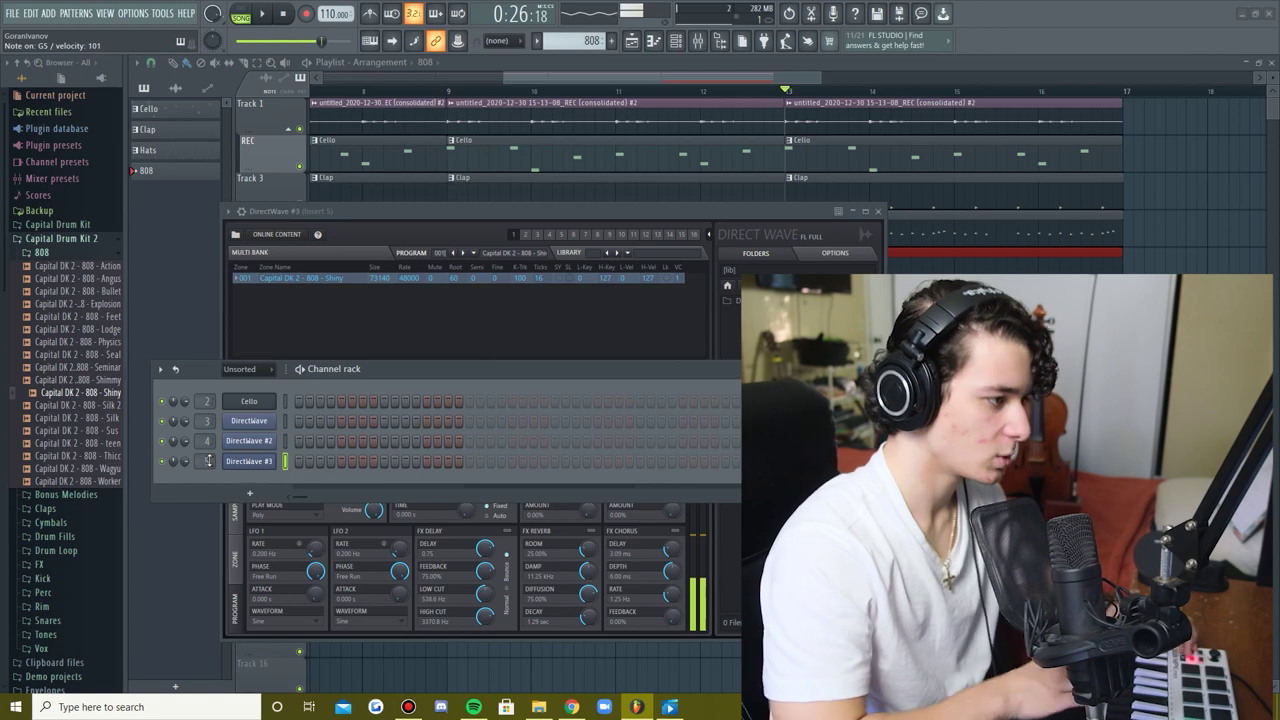
left_click(878, 211)
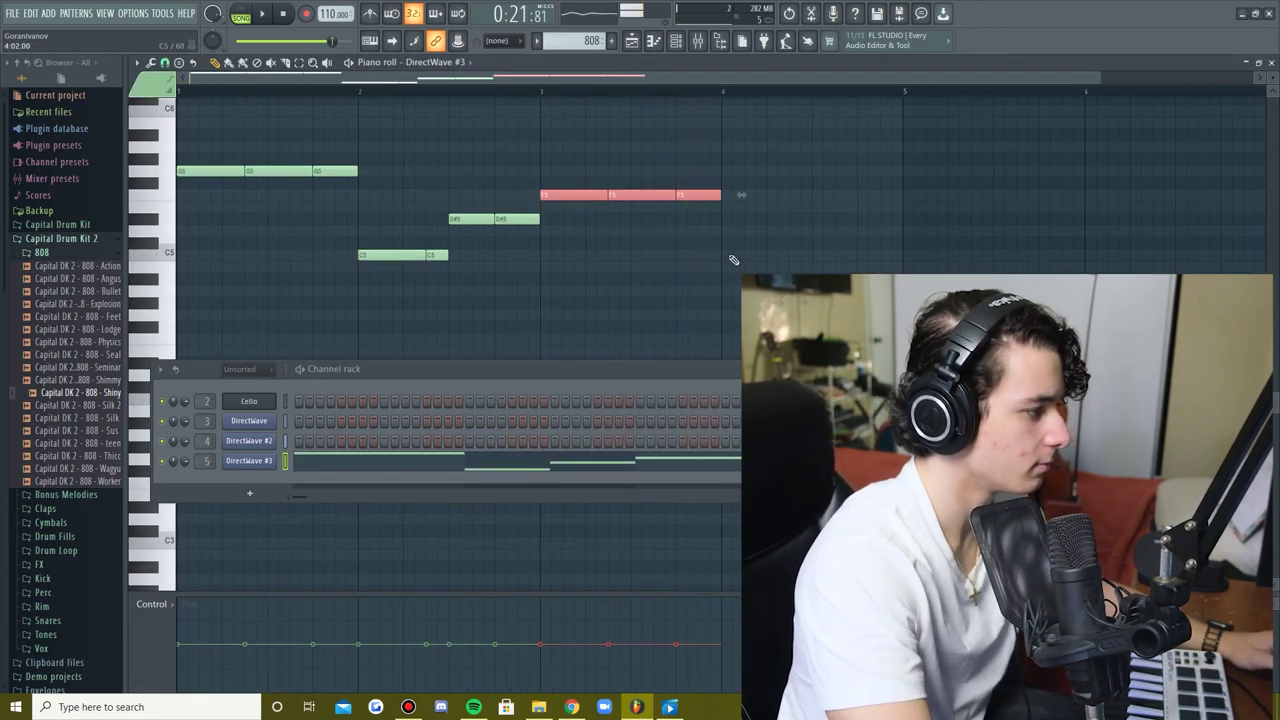
Step: Write the 808 bassline in the DirectWave #3 piano roll and audition the 808 clip on Track 5 from bar 9
left_click(729, 254)
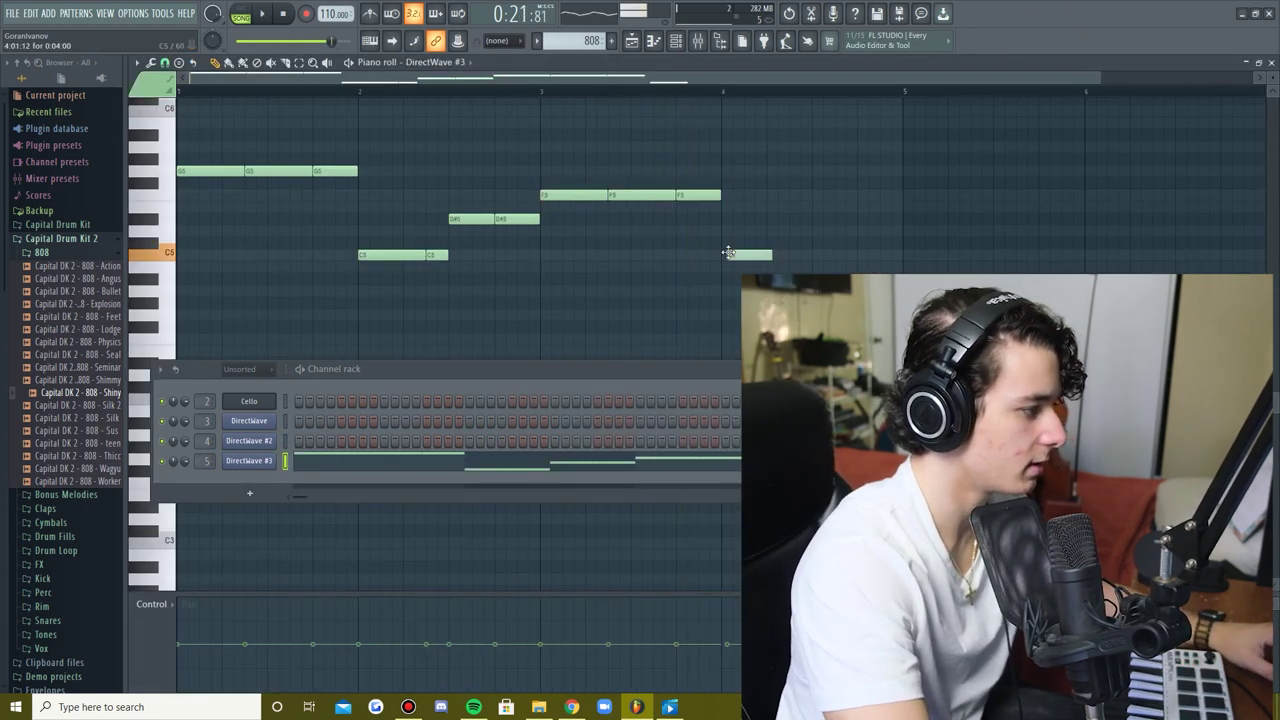
left_click(648, 193)
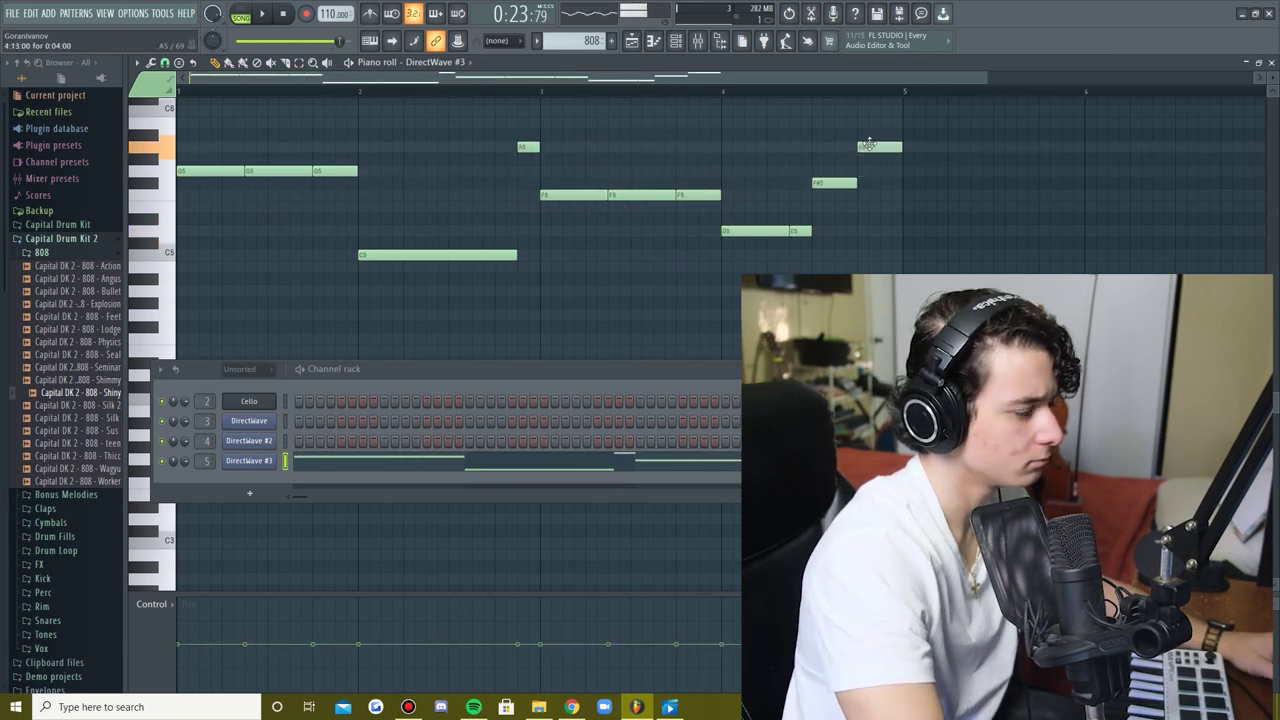
key("space")
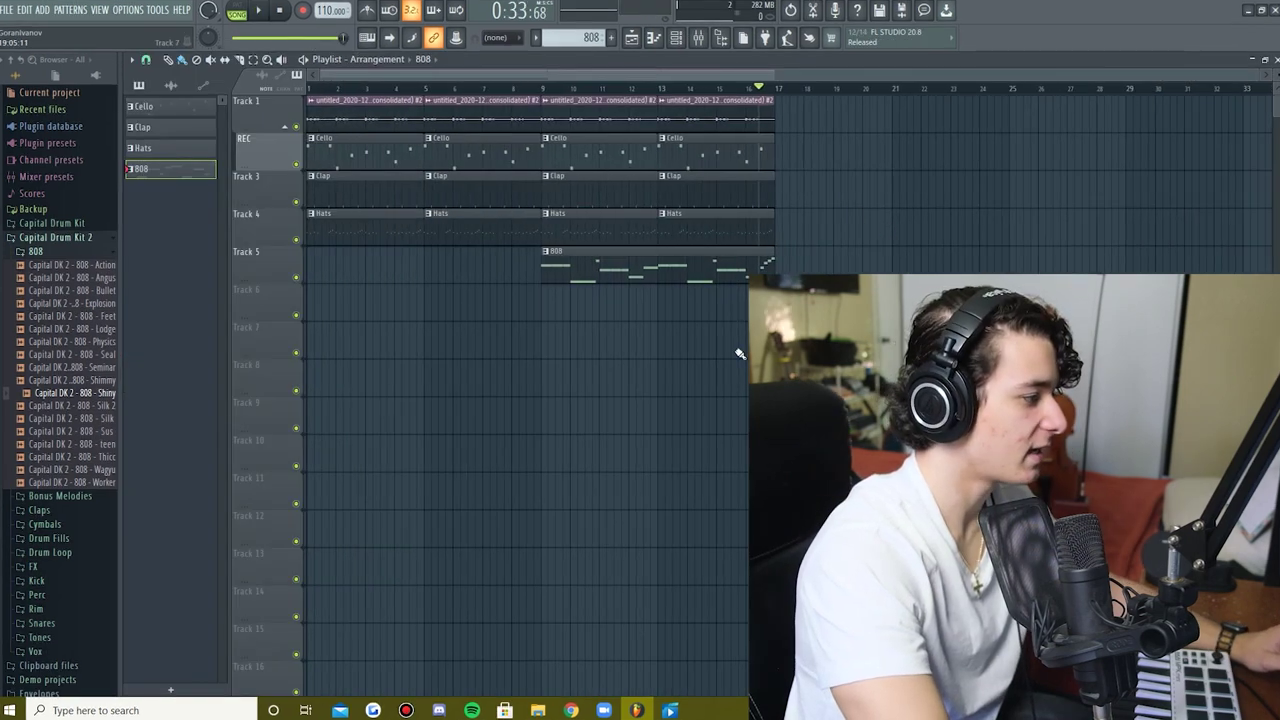
scroll(704, 339, "up", 3)
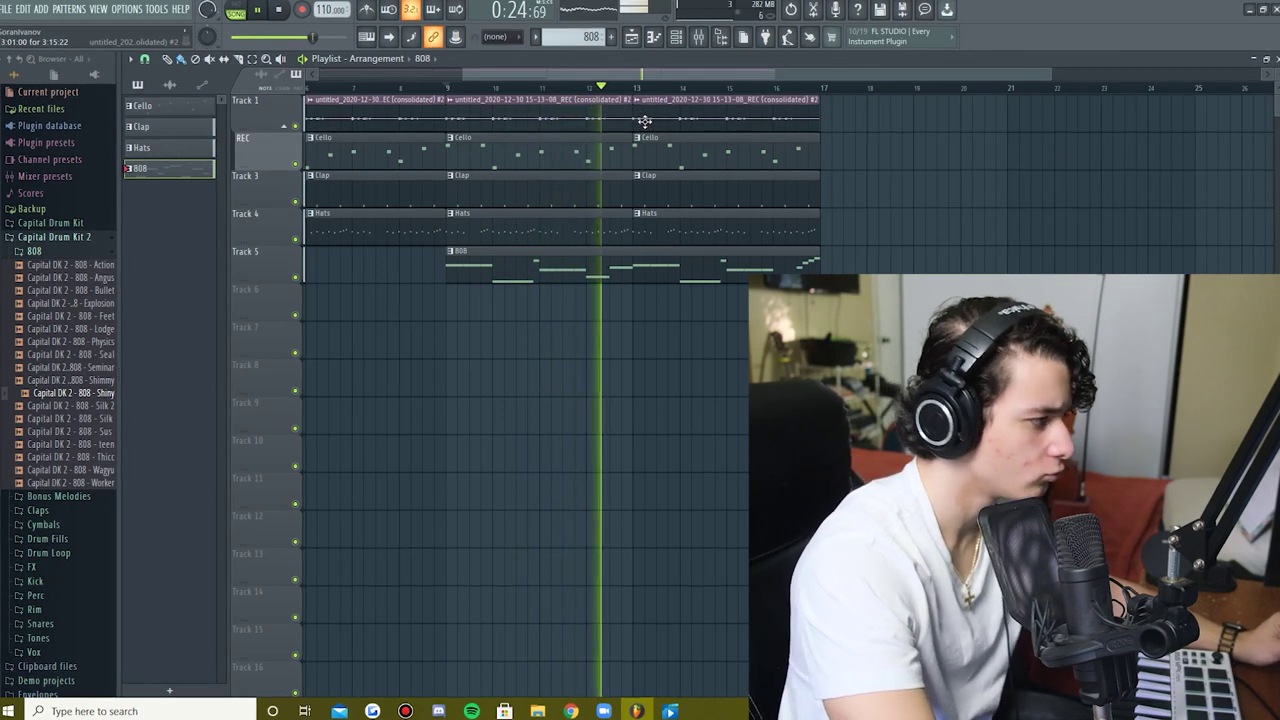
key("space")
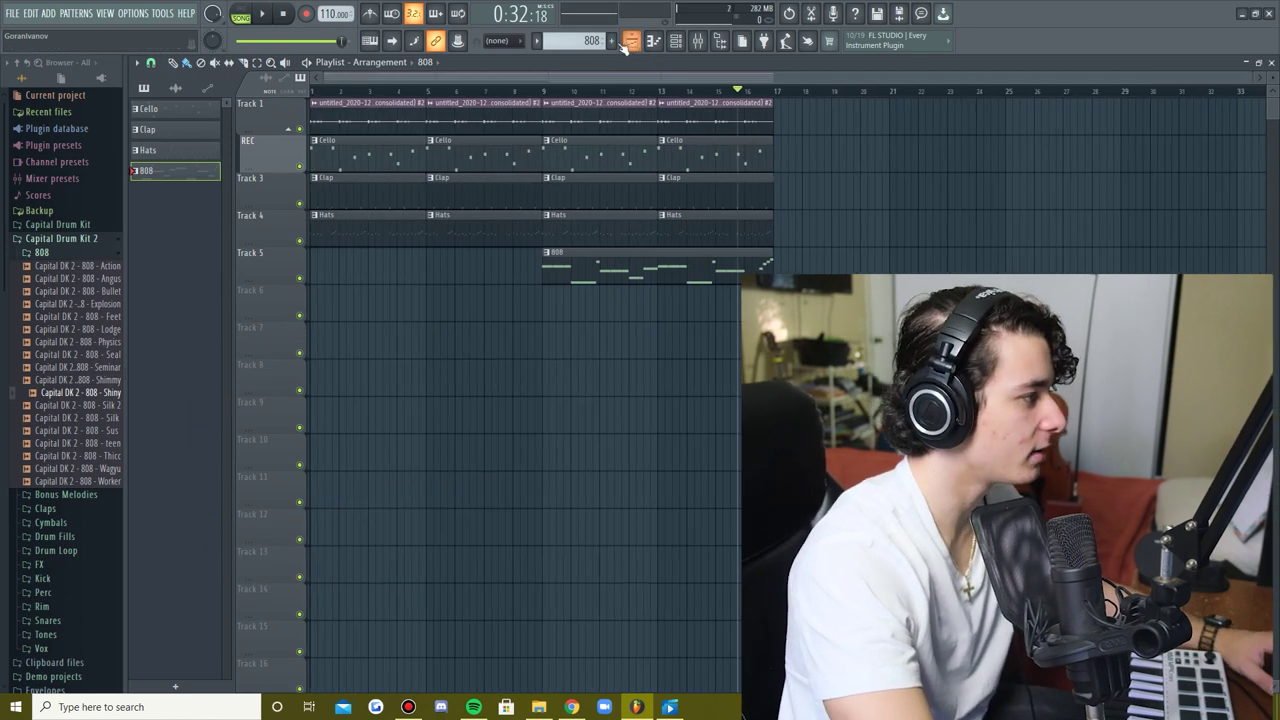
Step: Create a Kick pattern with the Detroit kick sample in DirectWave #4 and slice bar 2's last C5 note into four short hits
key("F2")
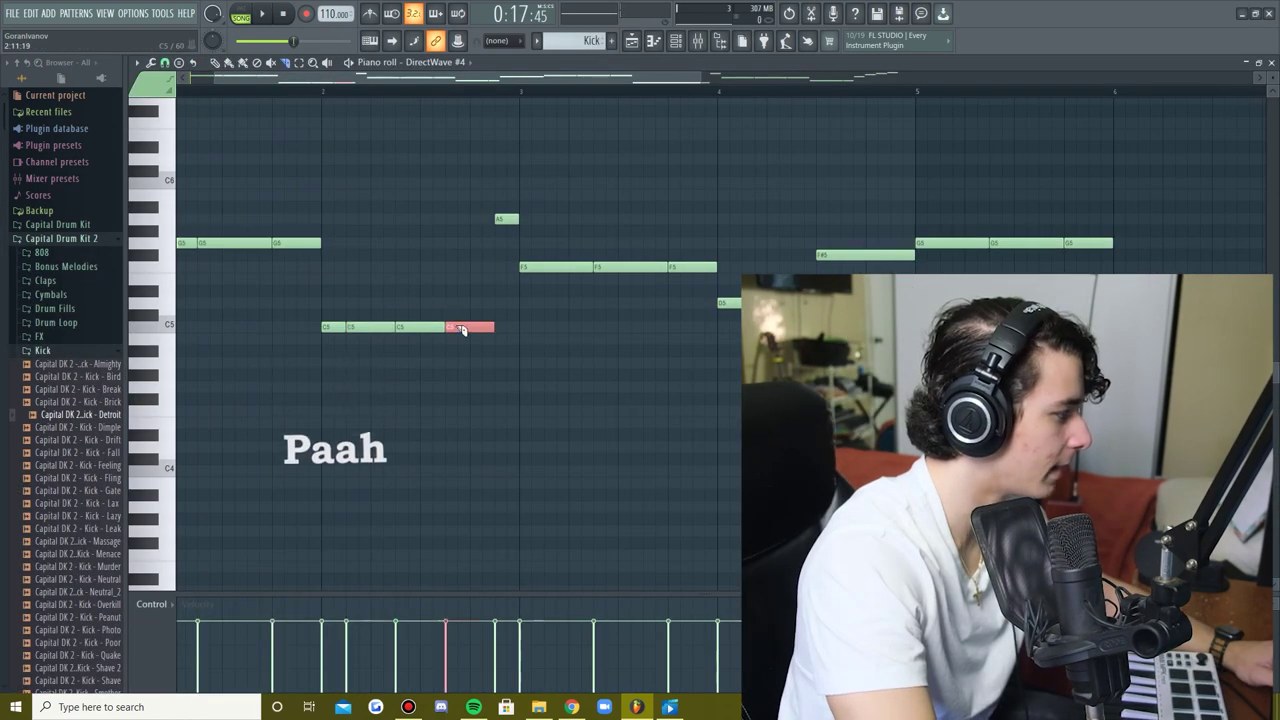
left_click(460, 328)
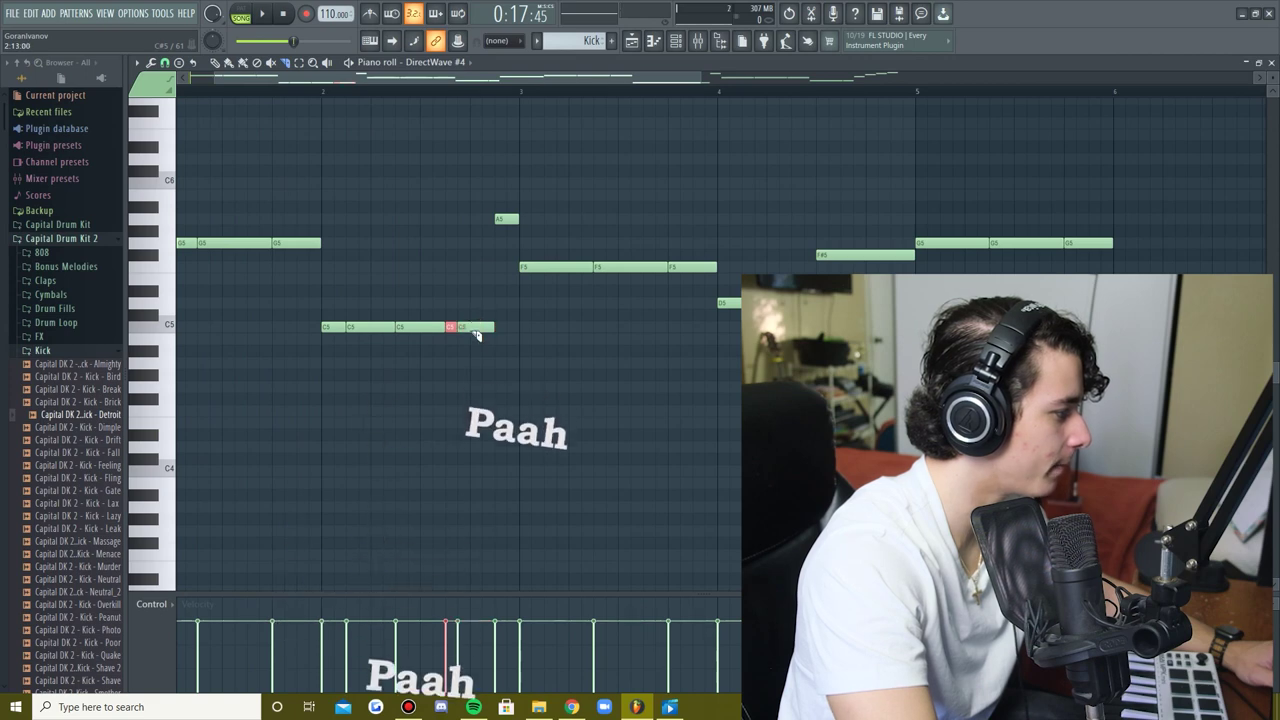
left_click(471, 328)
left_click(482, 328)
key("space")
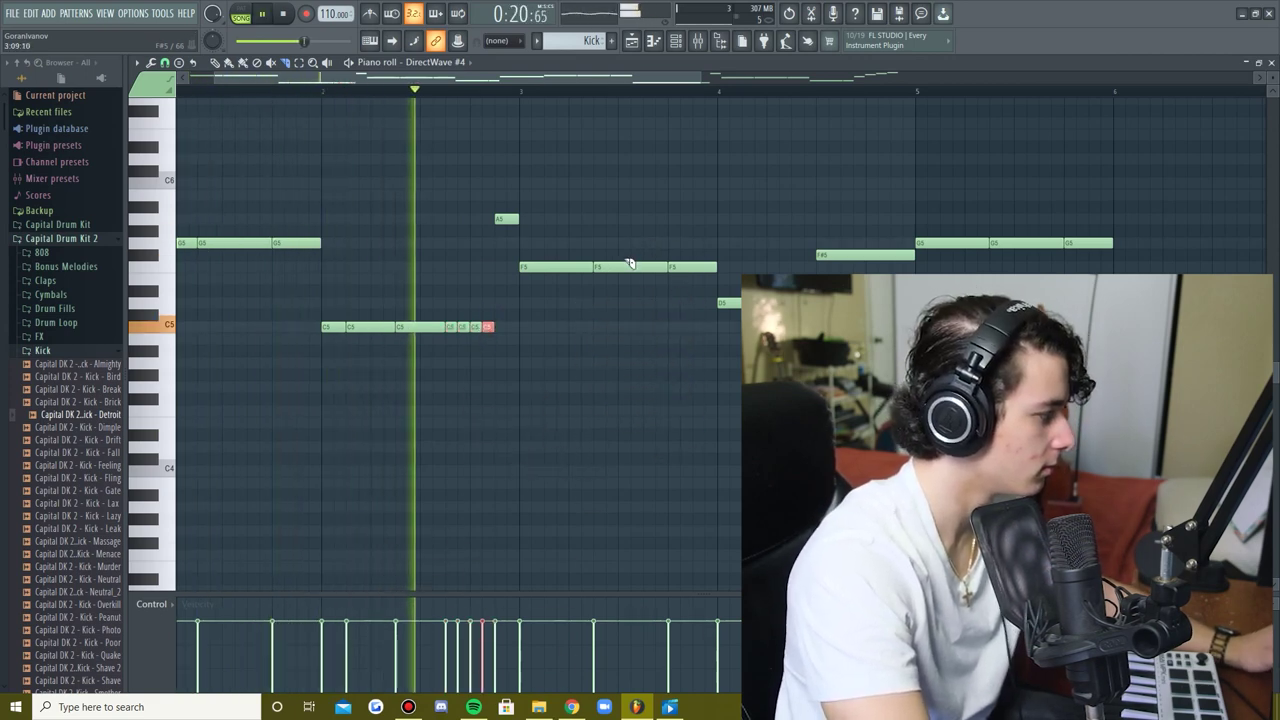
key("space")
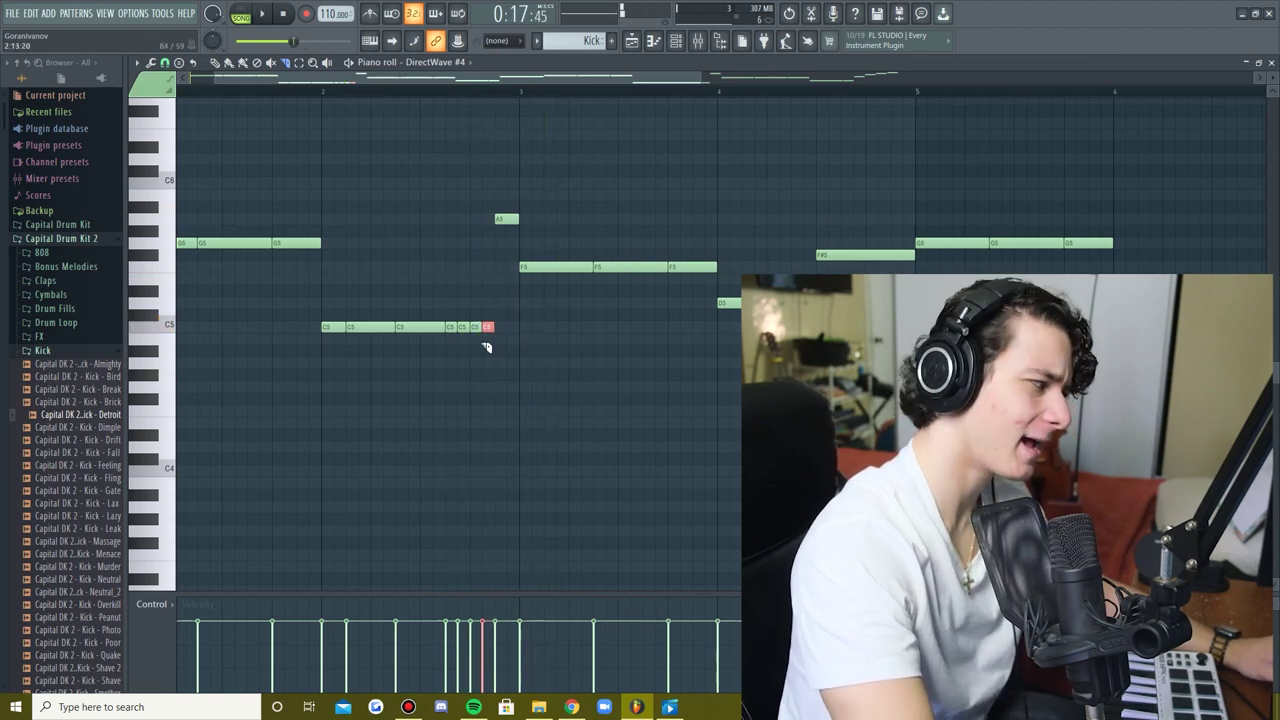
key("space")
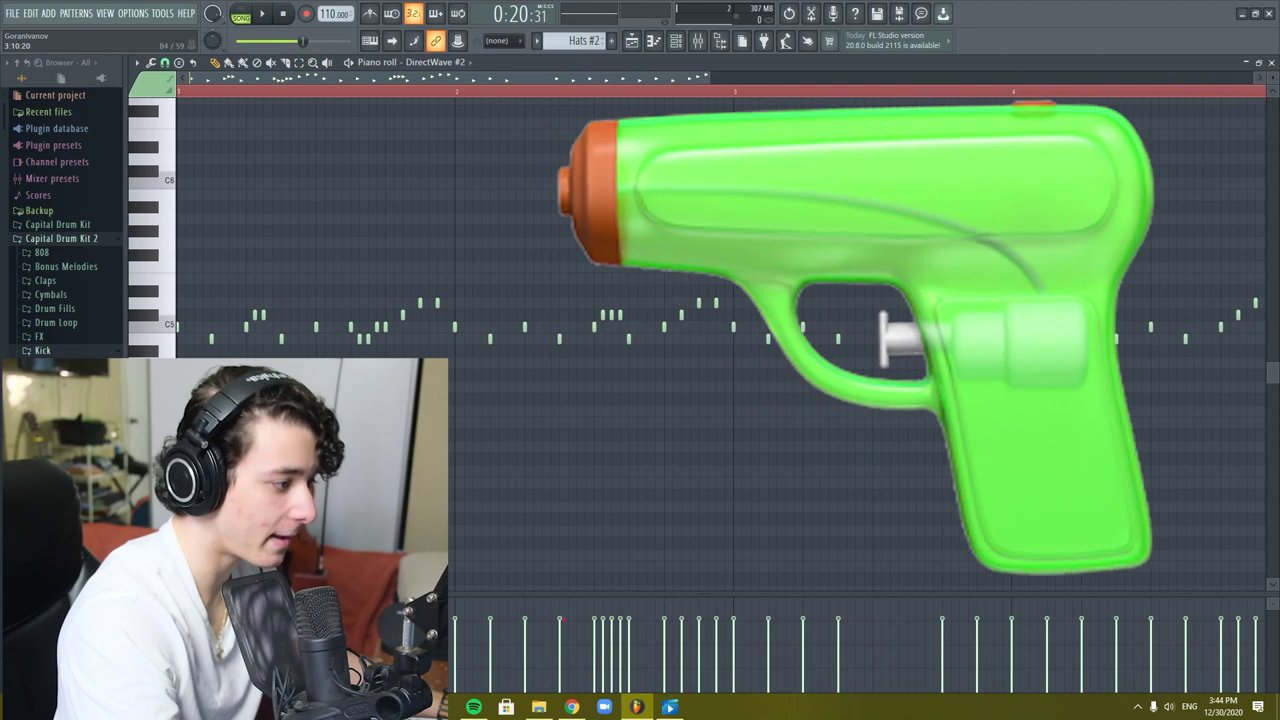
Step: Add a rising hi-hat roll from B4 at the end of bar 3 in the Hats #2 pattern
left_click(915, 339)
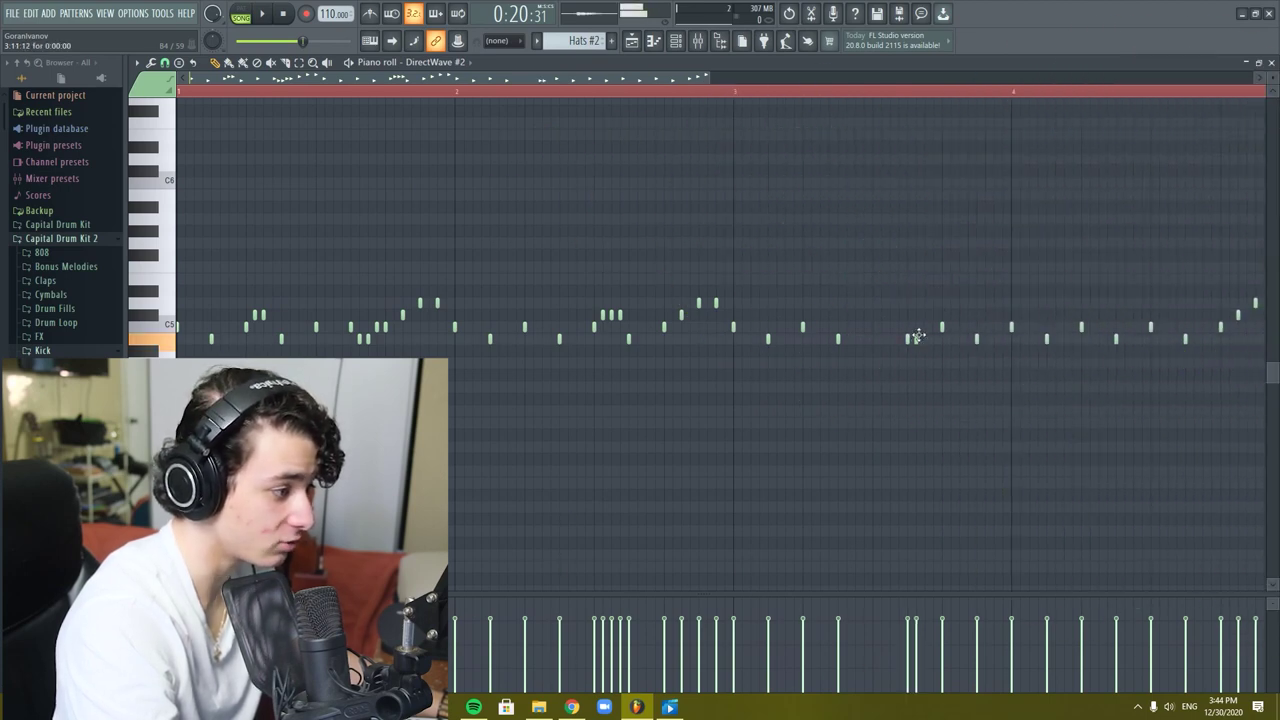
left_click(925, 328)
left_click(933, 315)
key("space")
left_click_drag(942, 326, 942, 303)
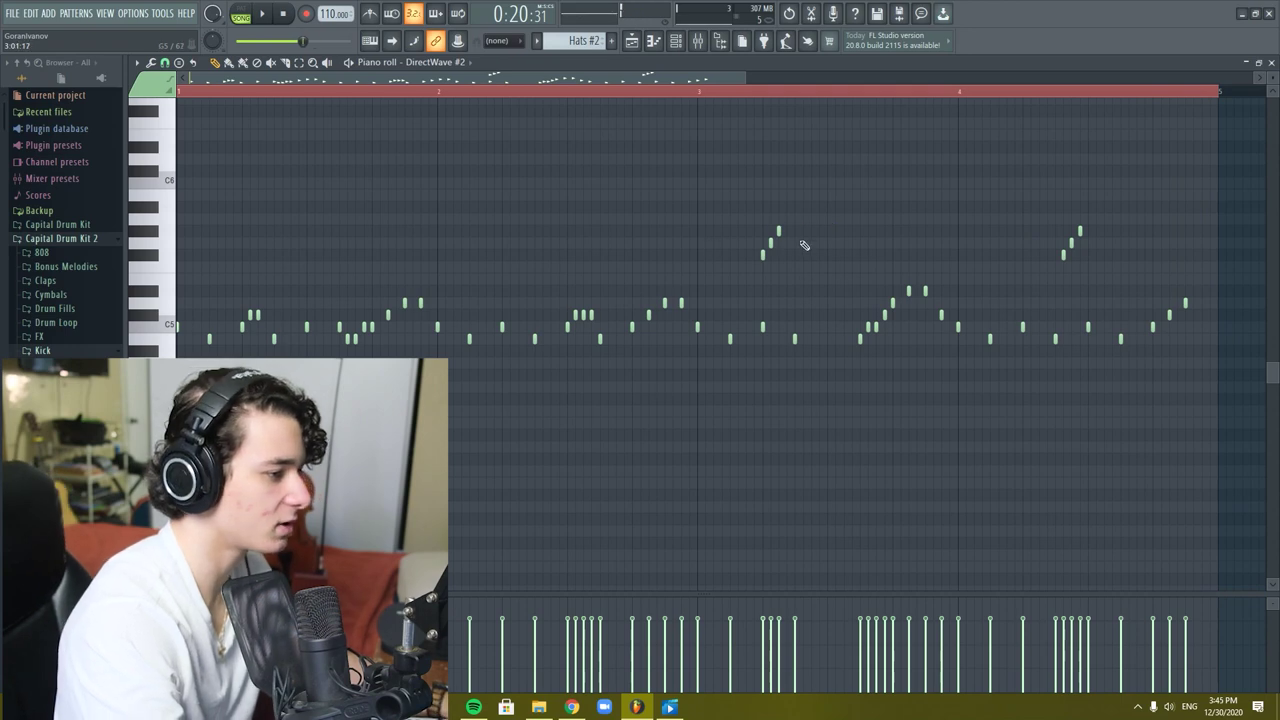
Step: Remove the high three-note hat run from bar 3, try it in bar 1 and place it near the end of bar 2
right_click(779, 231)
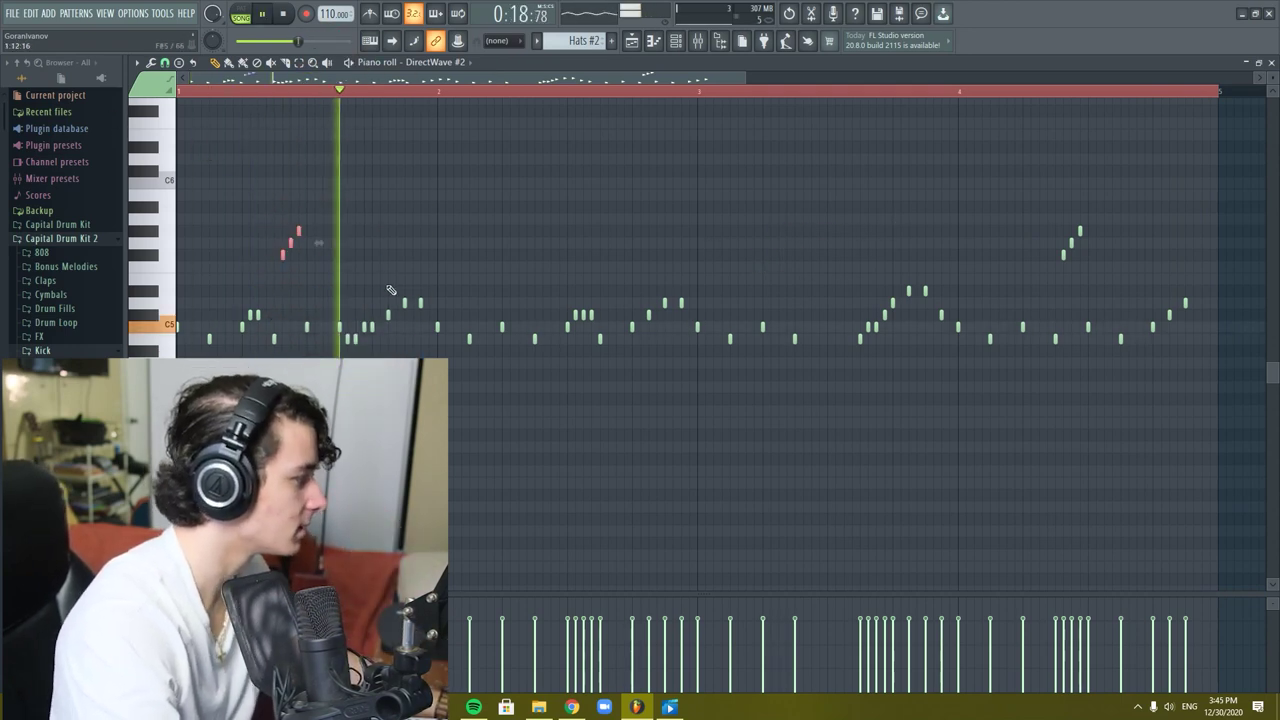
left_click_drag(291, 243, 281, 243)
key("space")
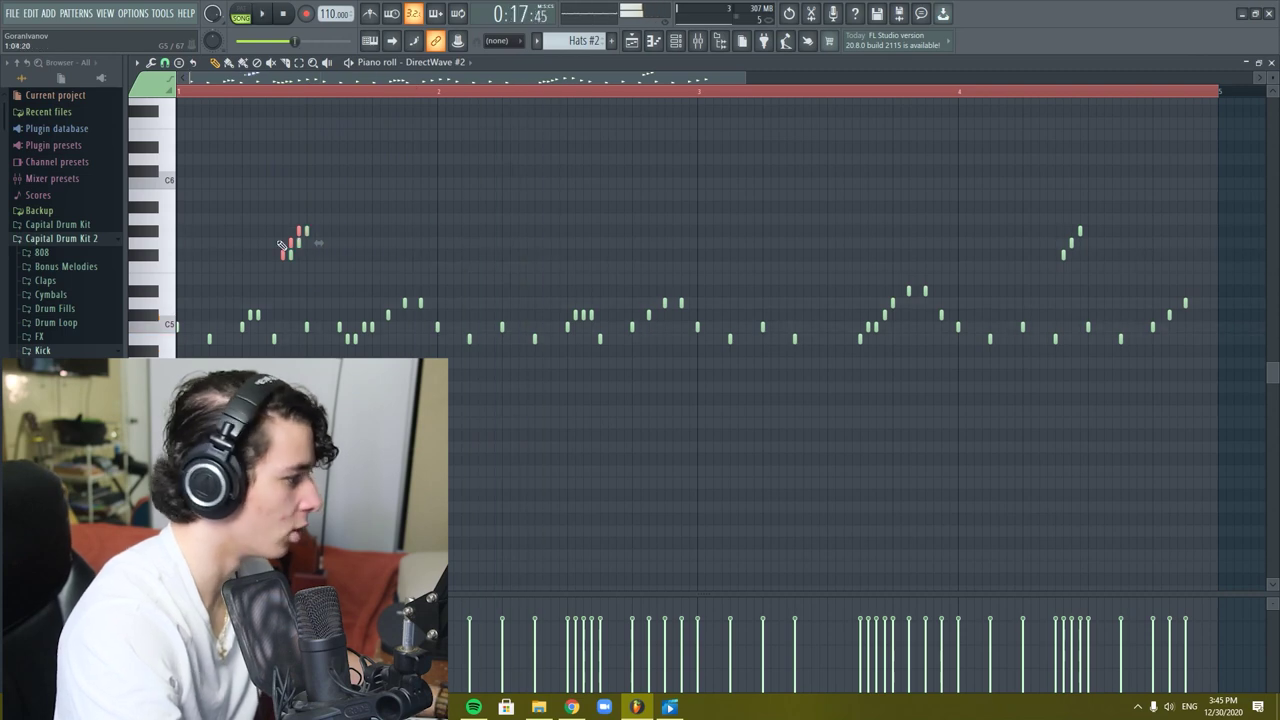
left_click_drag(679, 247, 686, 251)
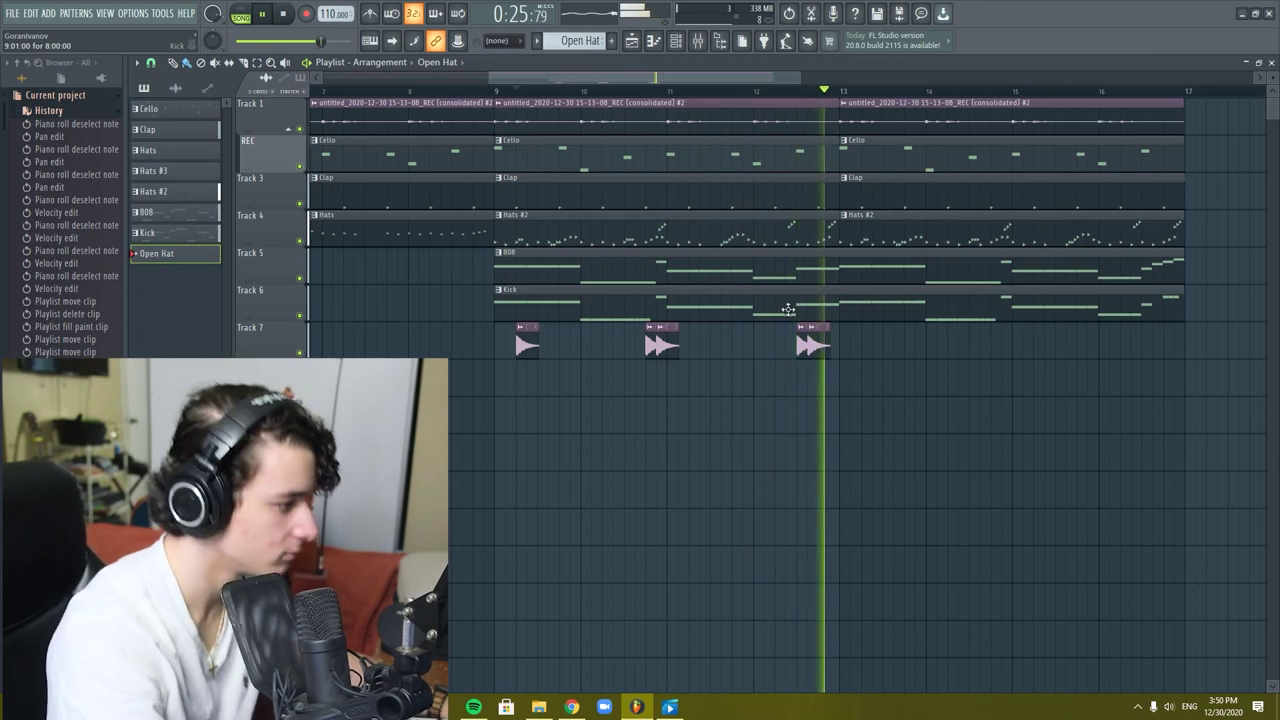
Step: Stop playback and copy the group of open hat clips on Track 7 so it repeats from bar 13
key("space")
left_click_drag(873, 340, 498, 350)
left_click_drag(669, 347, 497, 347, "shift")
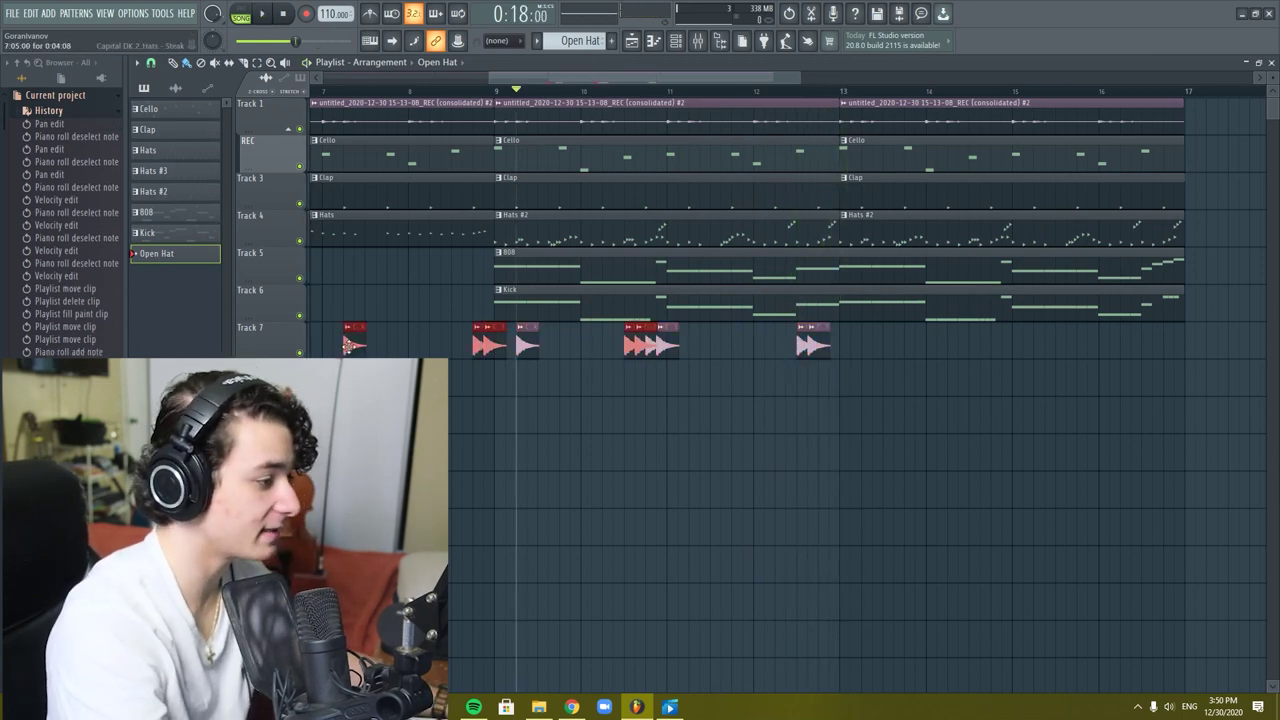
left_click_drag(350, 345, 869, 345)
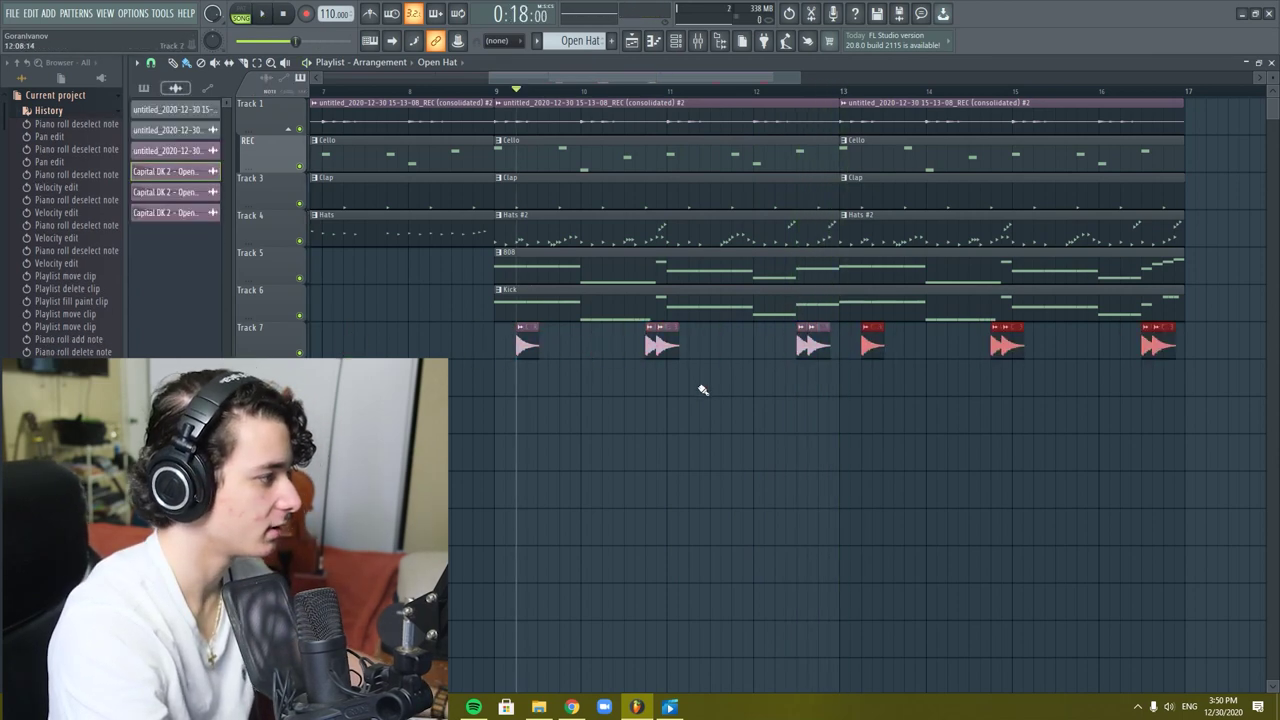
scroll(674, 393, "down", 2)
scroll(674, 393, "up", 2)
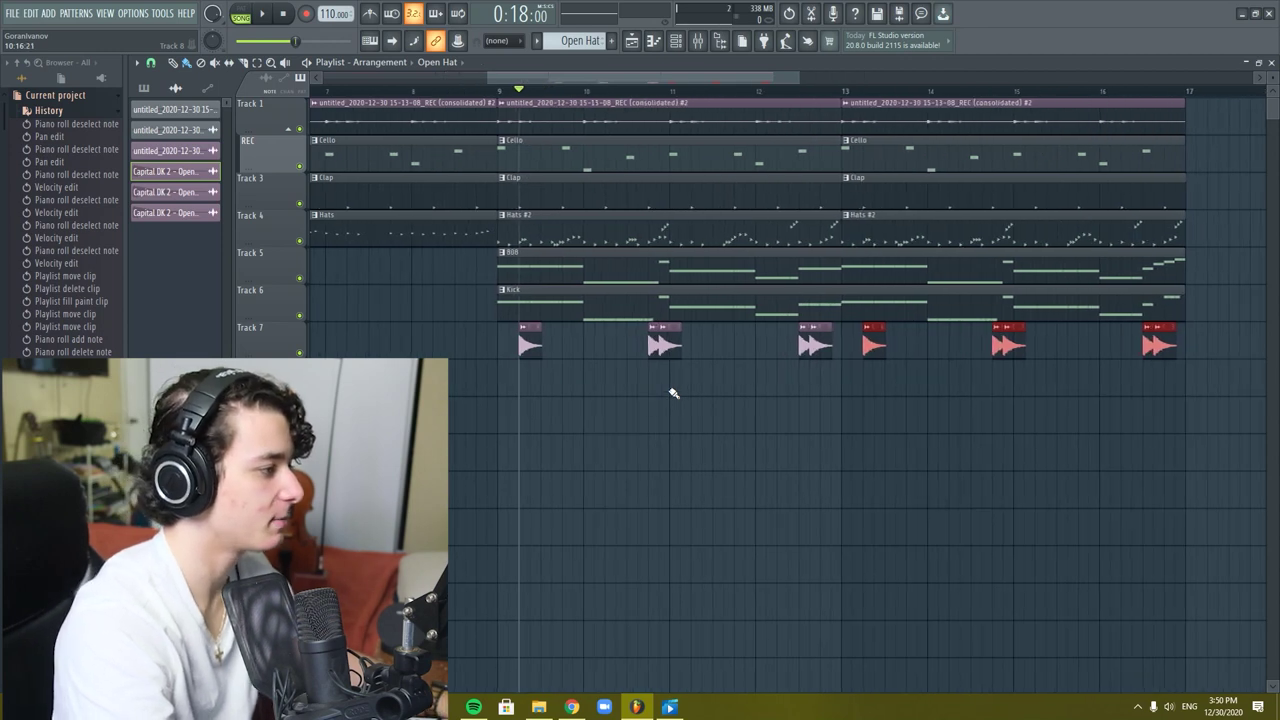
scroll(674, 393, "down", 2)
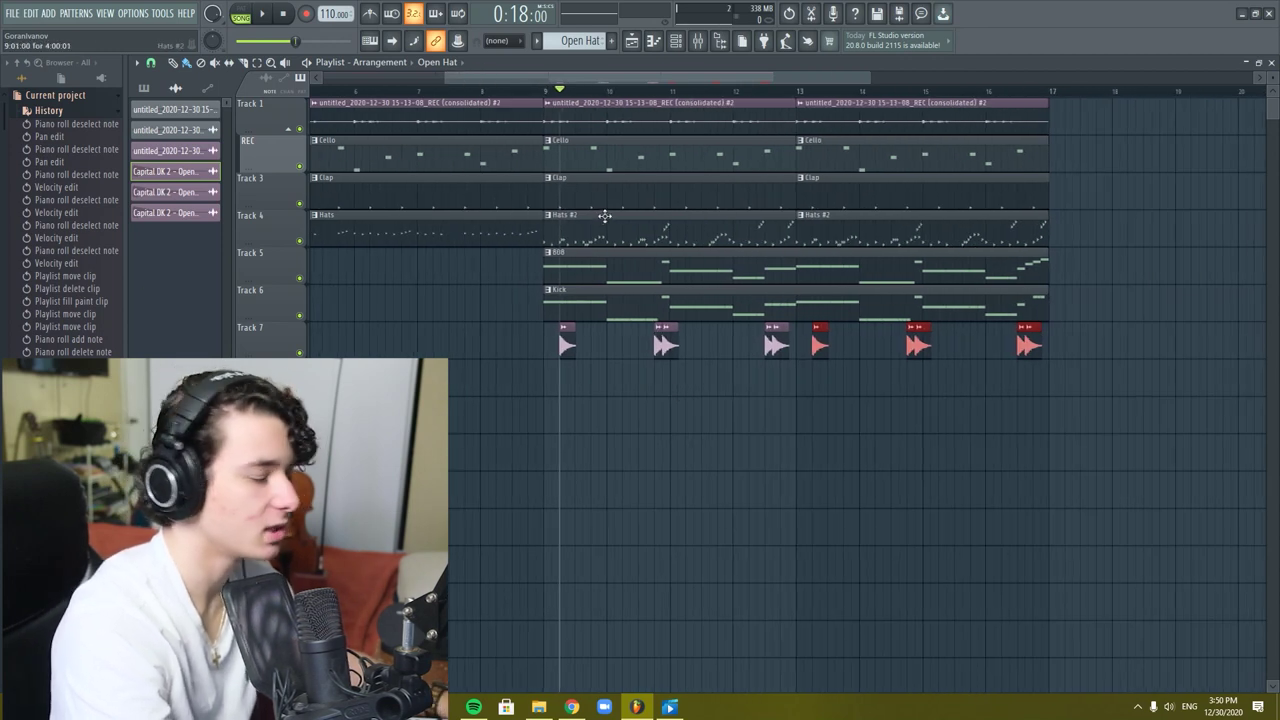